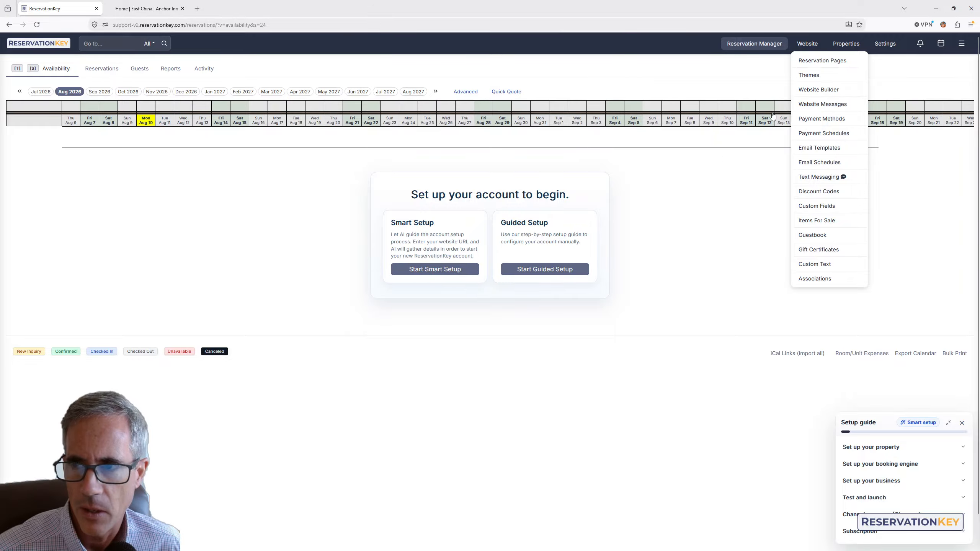
Launch the Smart Setup for the account
left_click(846, 43)
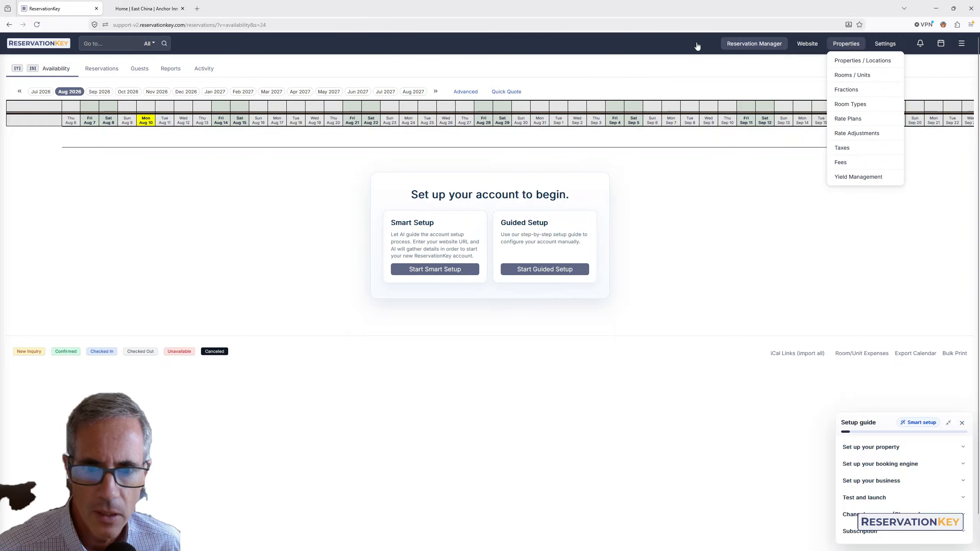
left_click(437, 272)
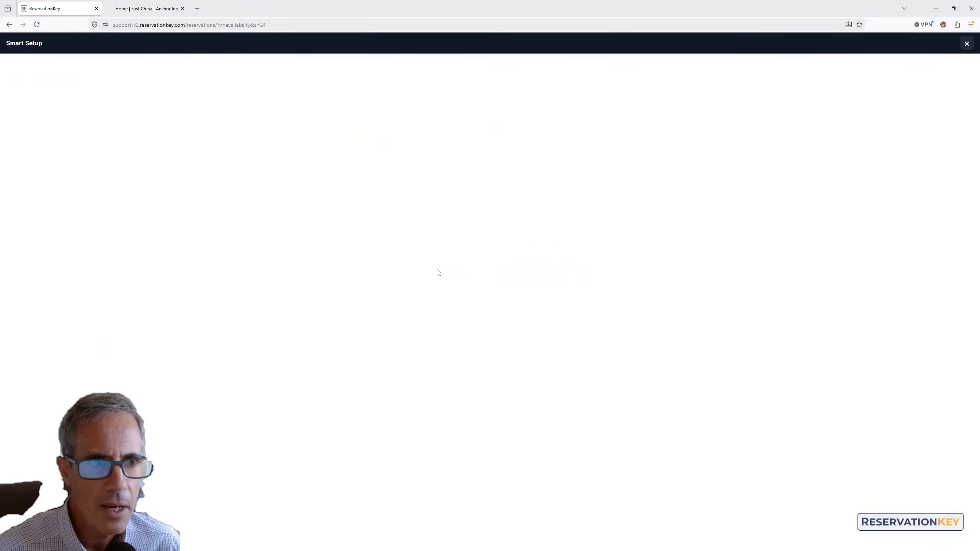
Copy the web address of the Anchor Inn Lodge website
left_click(140, 6)
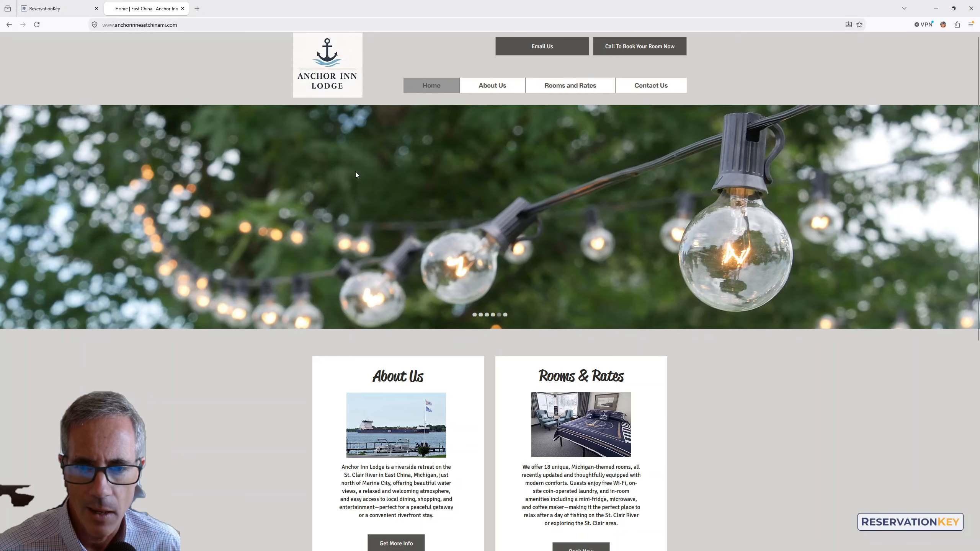
scroll(676, 370, "down", 8)
scroll(676, 371, "up", 8)
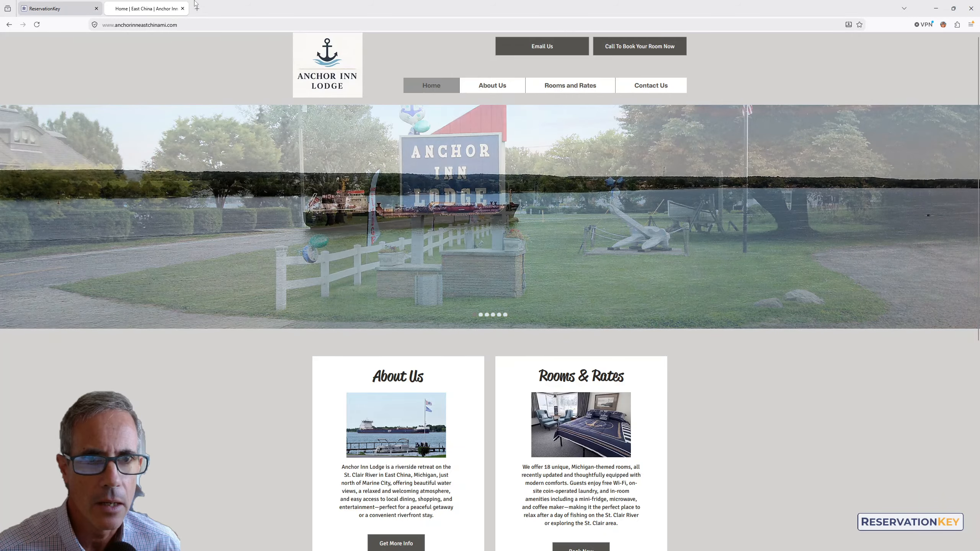
left_click(183, 25)
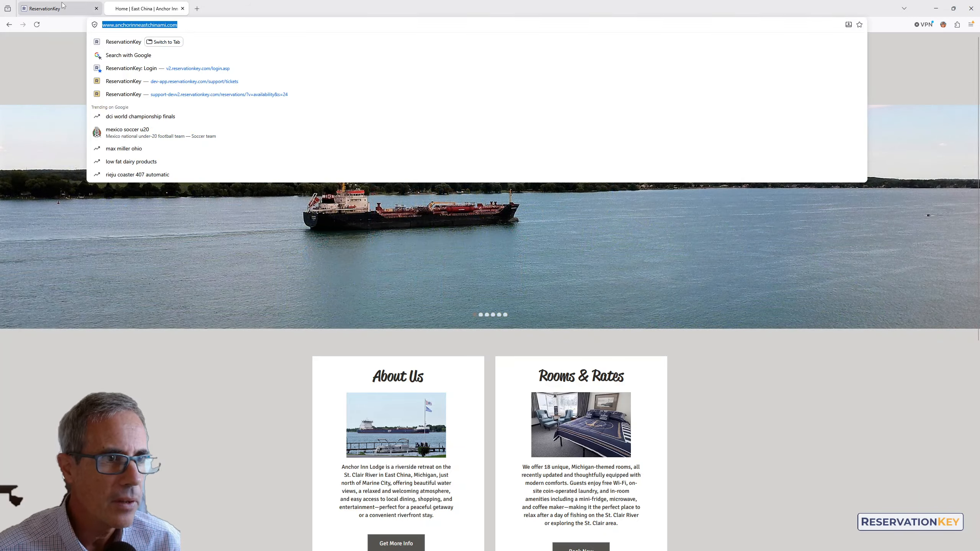
left_click(45, 8)
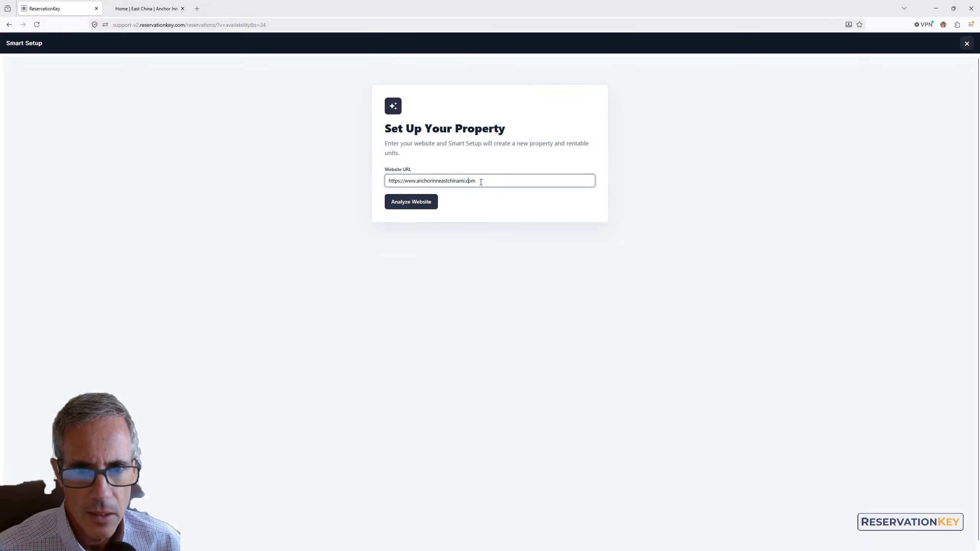
left_click_drag(478, 182, 412, 210)
left_click(411, 204)
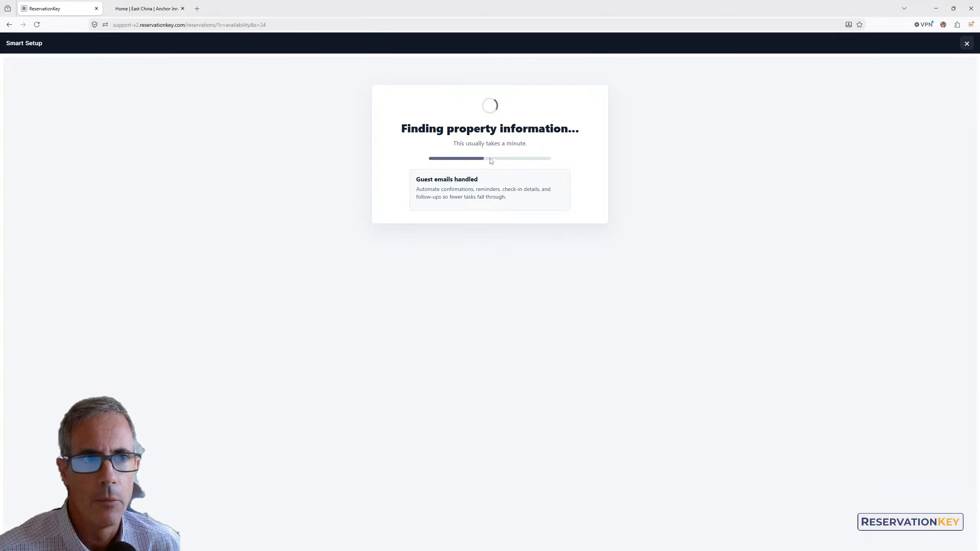
Review the room descriptions on the lodge website's Rooms and Rates page
left_click(124, 5)
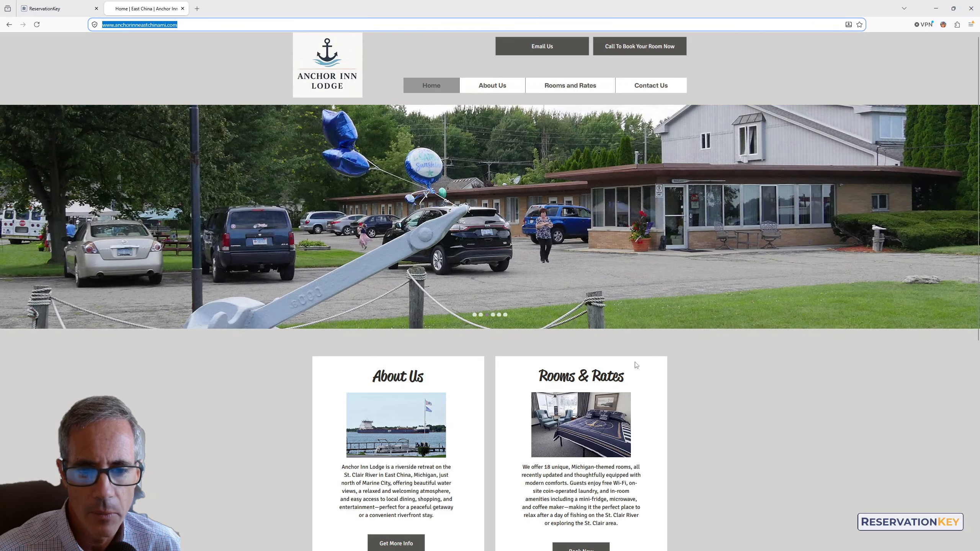
left_click(566, 86)
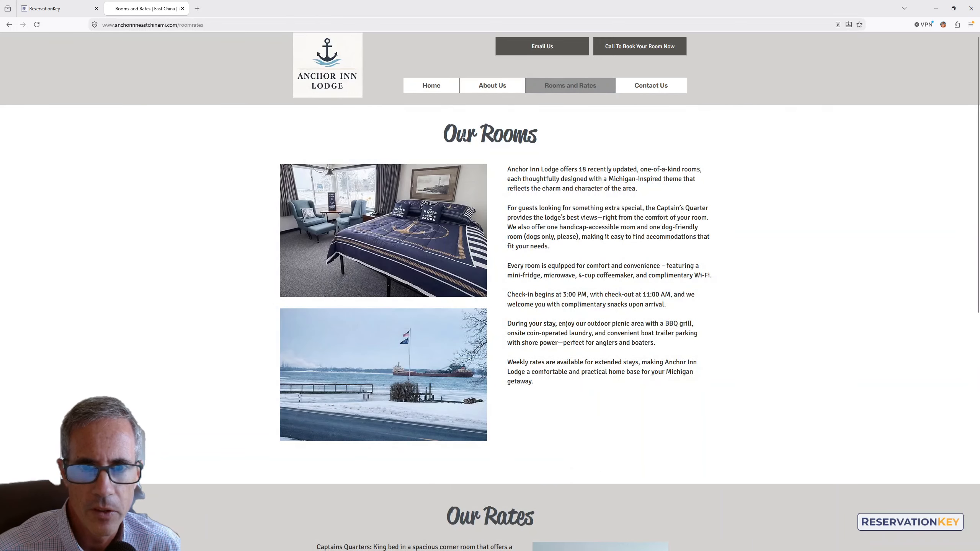
left_click_drag(445, 134, 594, 276)
left_click(577, 323)
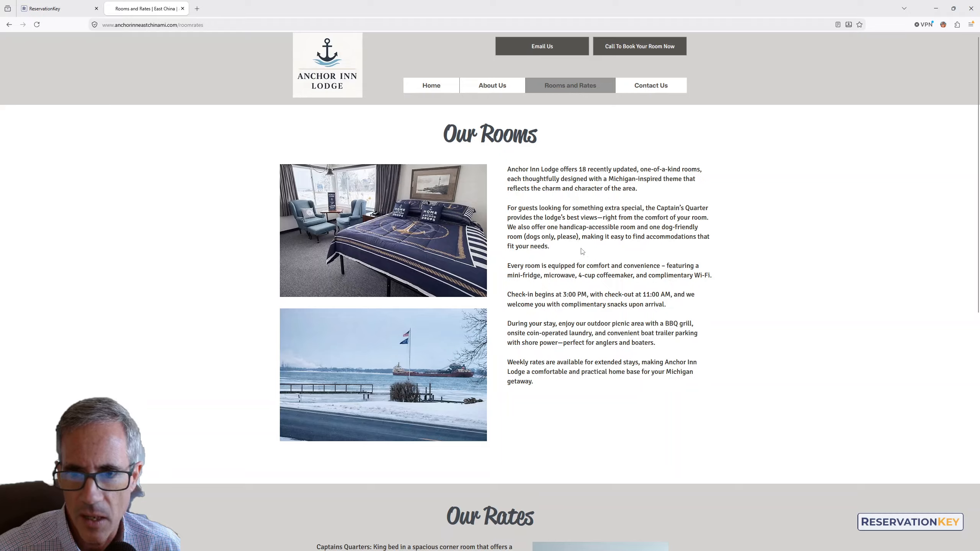
left_click_drag(574, 169, 640, 171)
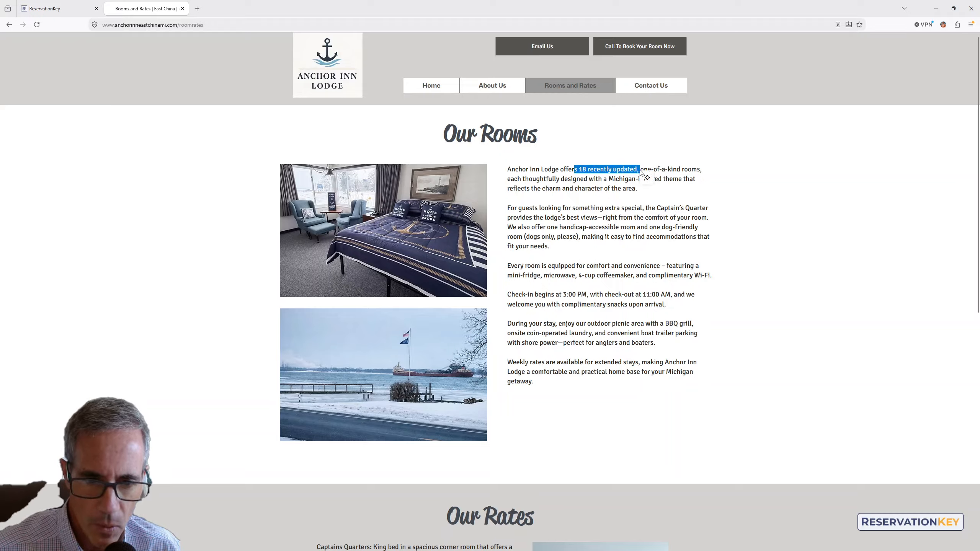
left_click(643, 195)
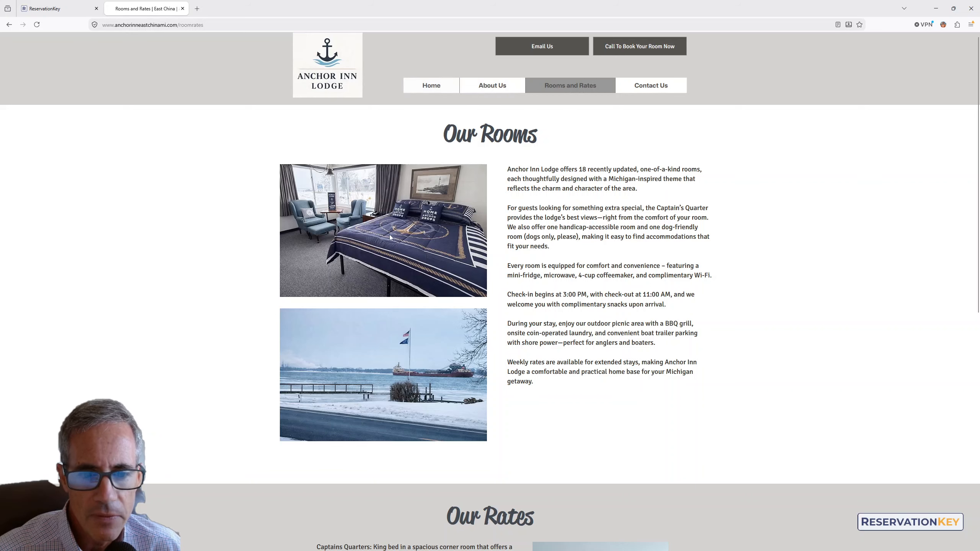
left_click_drag(510, 175, 596, 292)
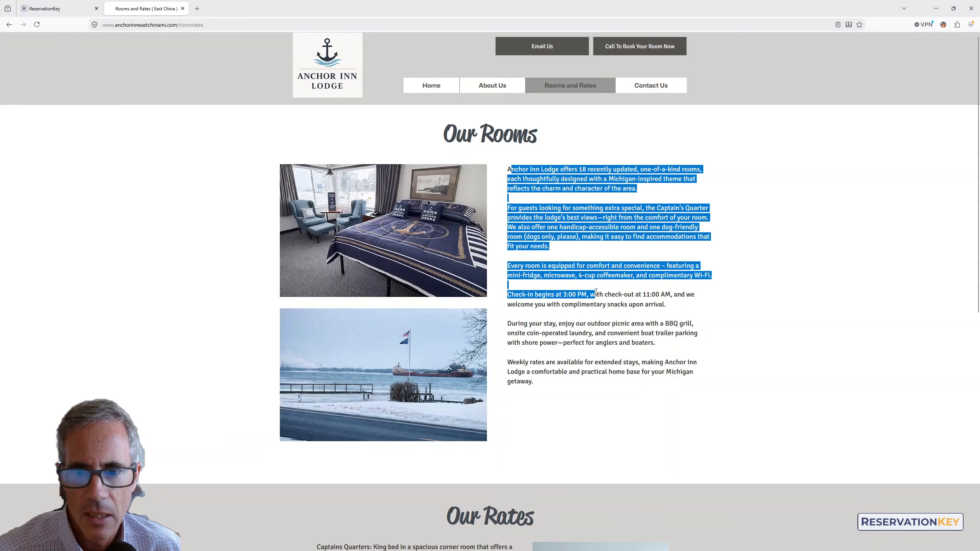
left_click(431, 86)
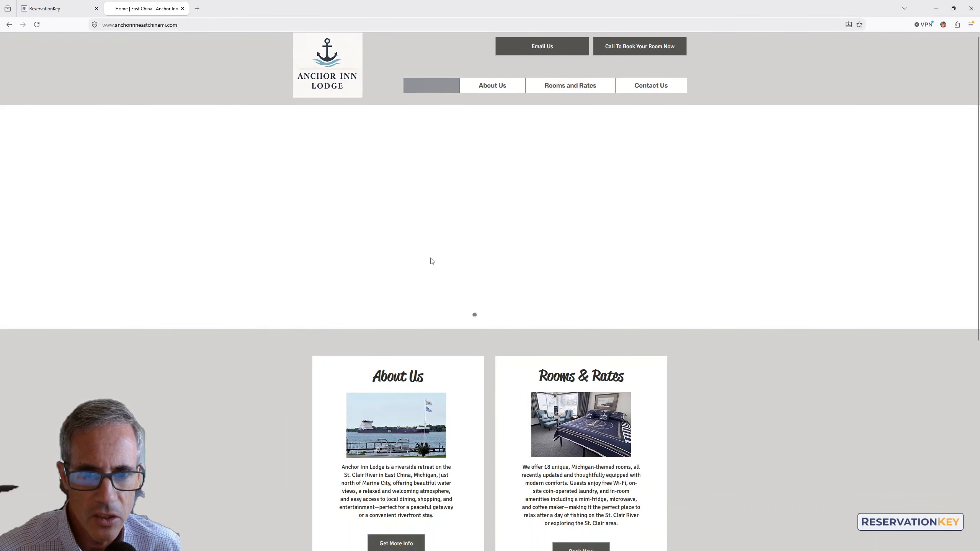
Edit the property and remove the blank black photo and the compass-floor photo from the property photos
left_click(59, 4)
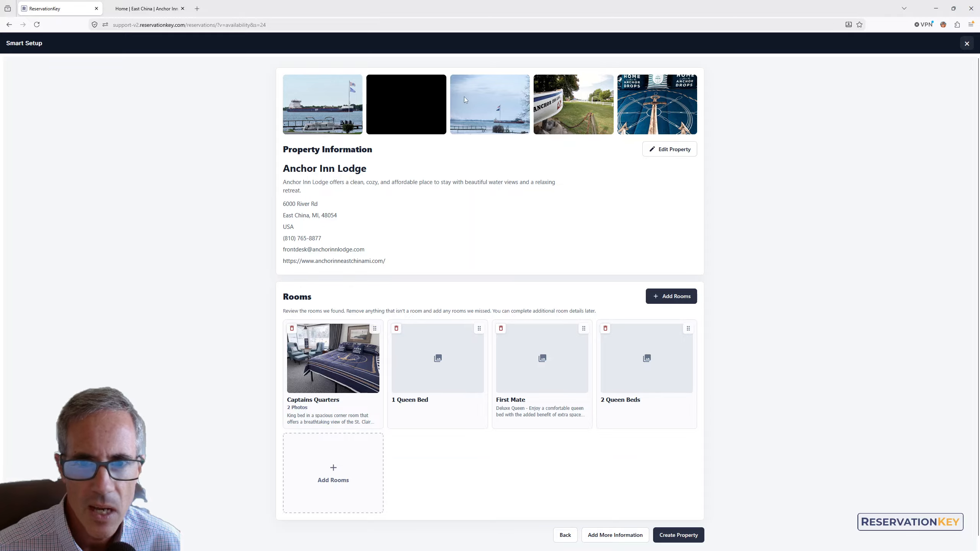
left_click(663, 150)
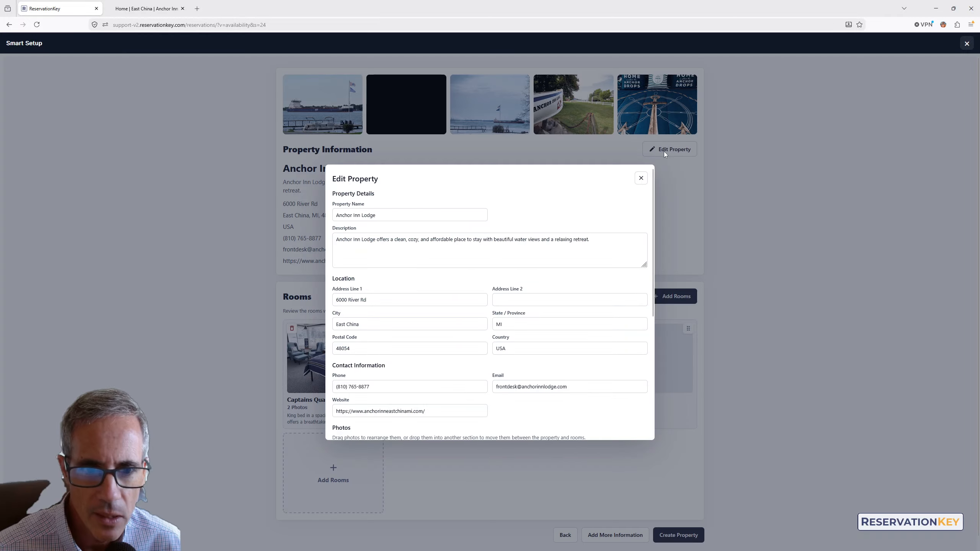
scroll(504, 292, "down", 5)
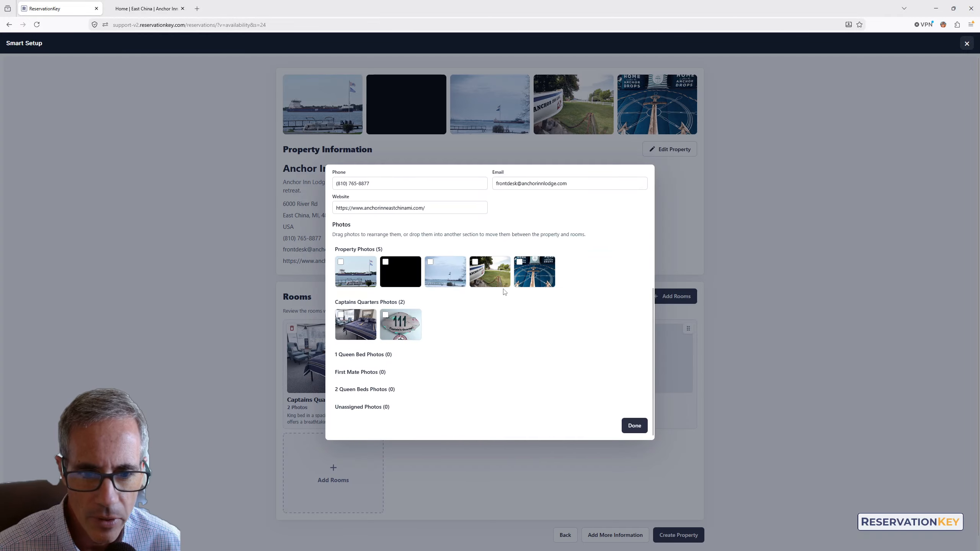
left_click(386, 262)
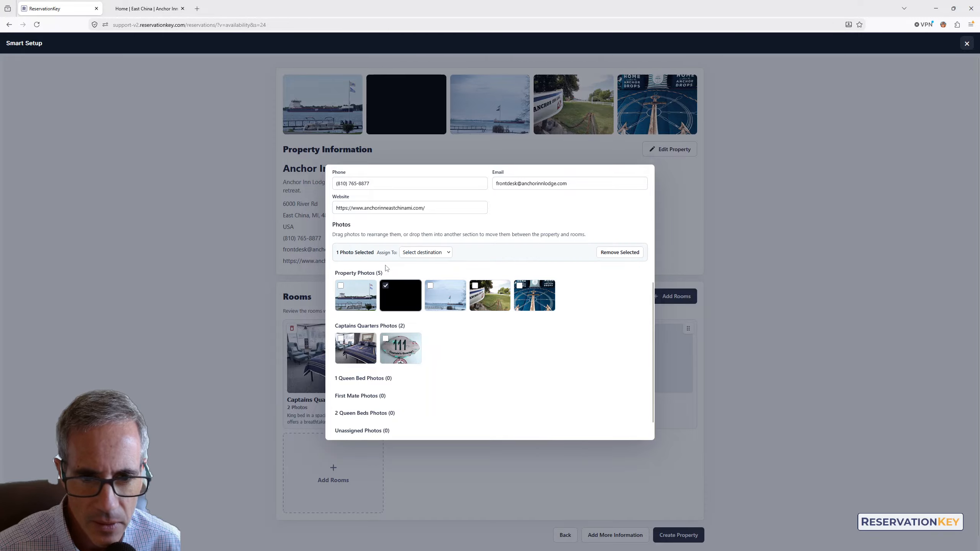
left_click(519, 286)
left_click(618, 254)
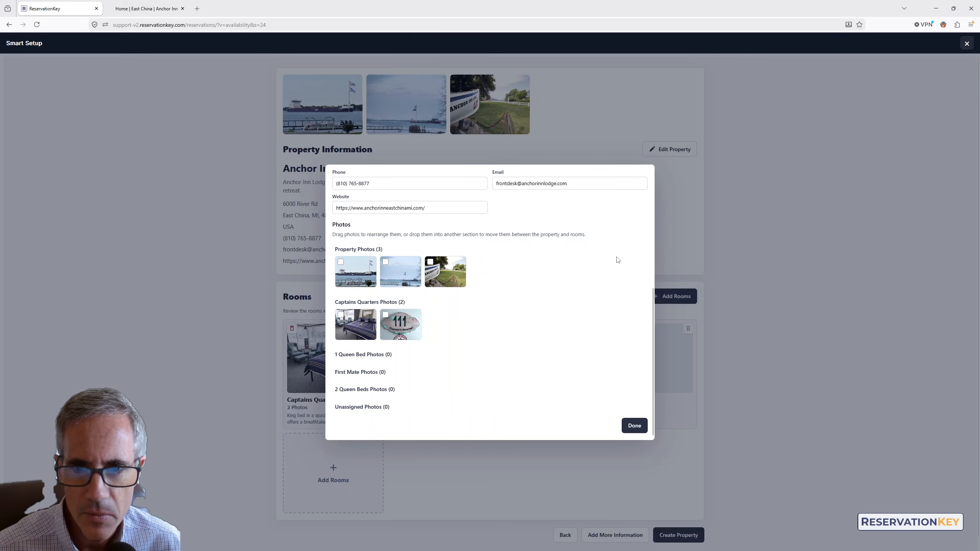
scroll(391, 240, "up", 5)
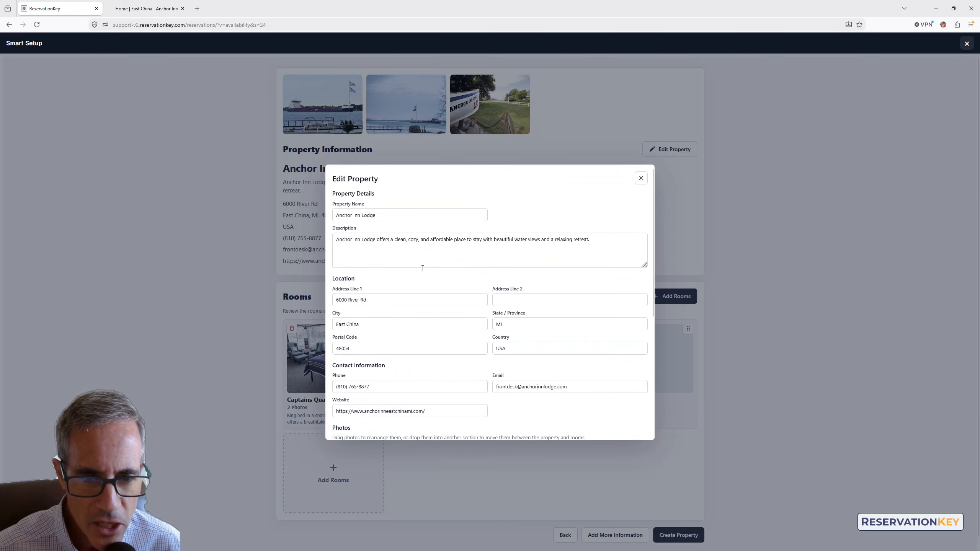
left_click(376, 240)
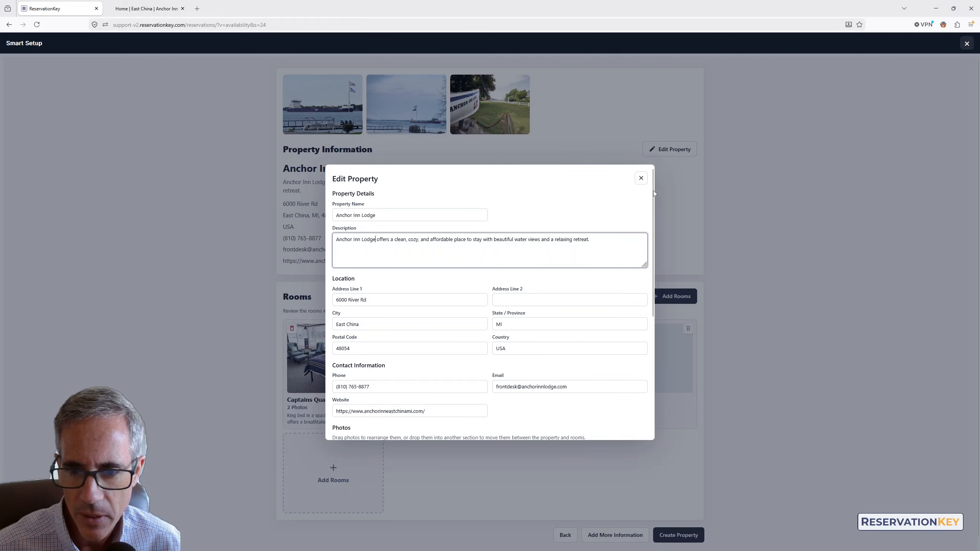
left_click_drag(653, 190, 623, 299)
left_click(635, 426)
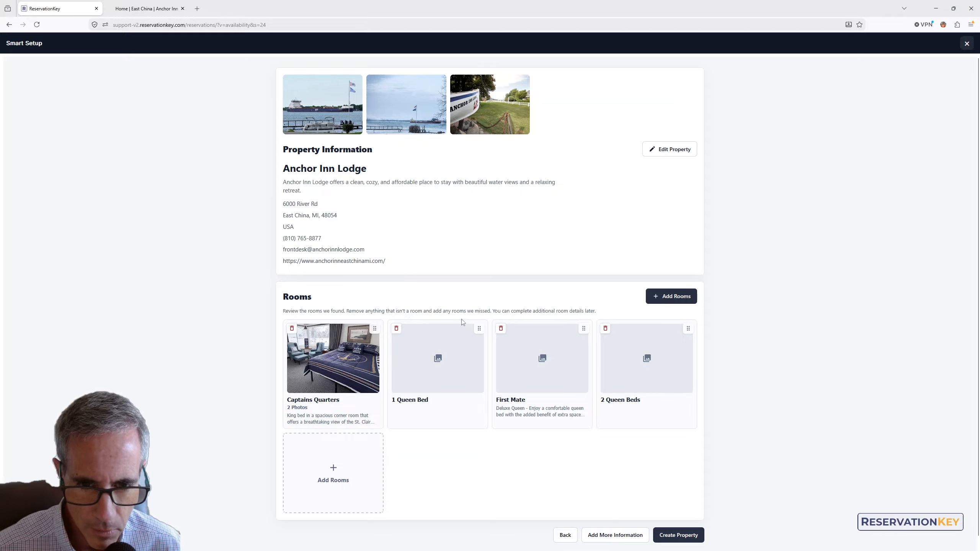
Delete the 1 Queen Bed, First Mate and 2 Queen Beds rooms from the found rooms
left_click(397, 329)
left_click(396, 329)
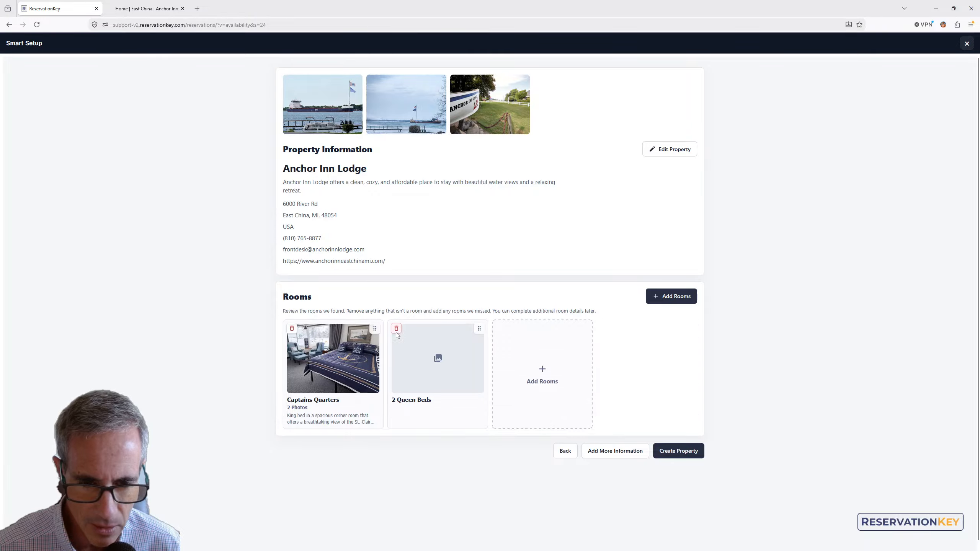
left_click(397, 328)
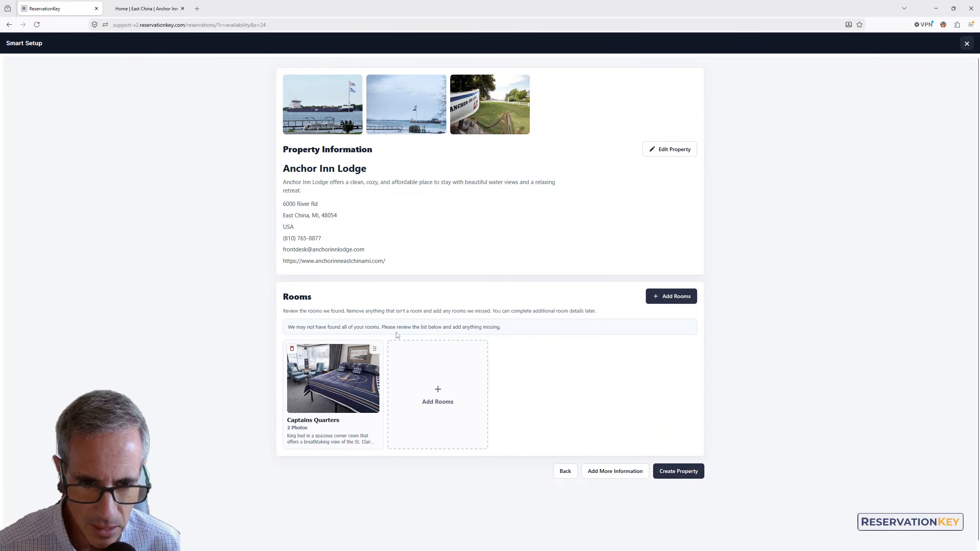
Add a room named Red Room
left_click(436, 394)
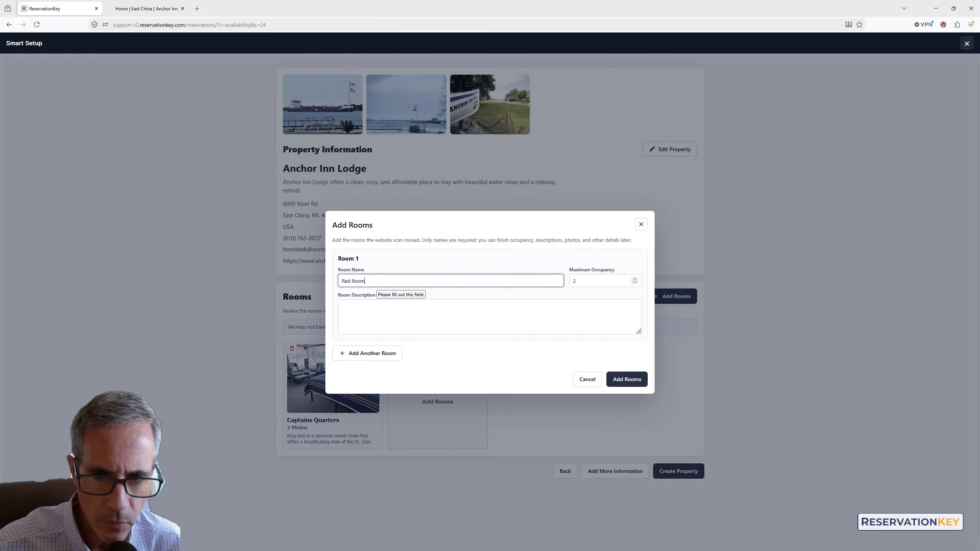
left_click(625, 380)
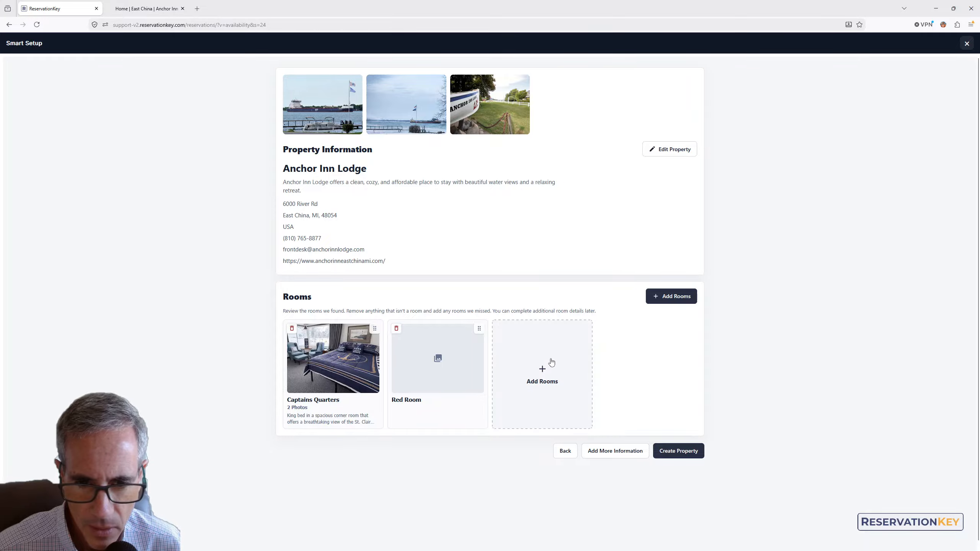
Add two more rooms named Blue Room and White Rooms
left_click(565, 365)
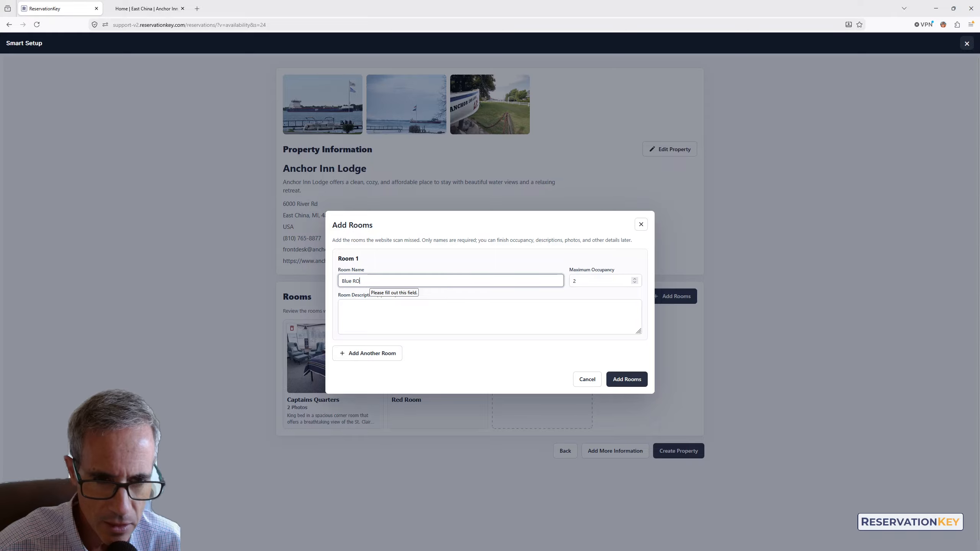
left_click(399, 318)
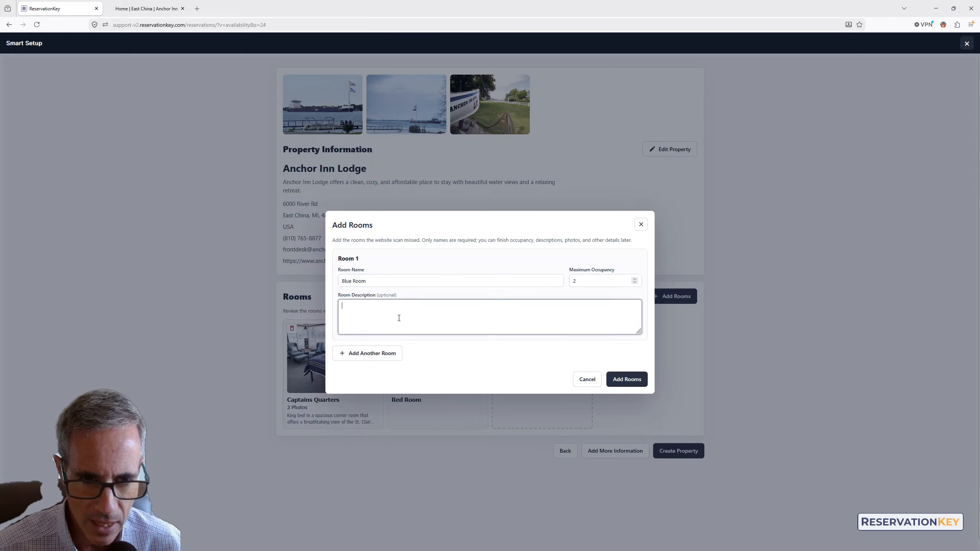
left_click(354, 360)
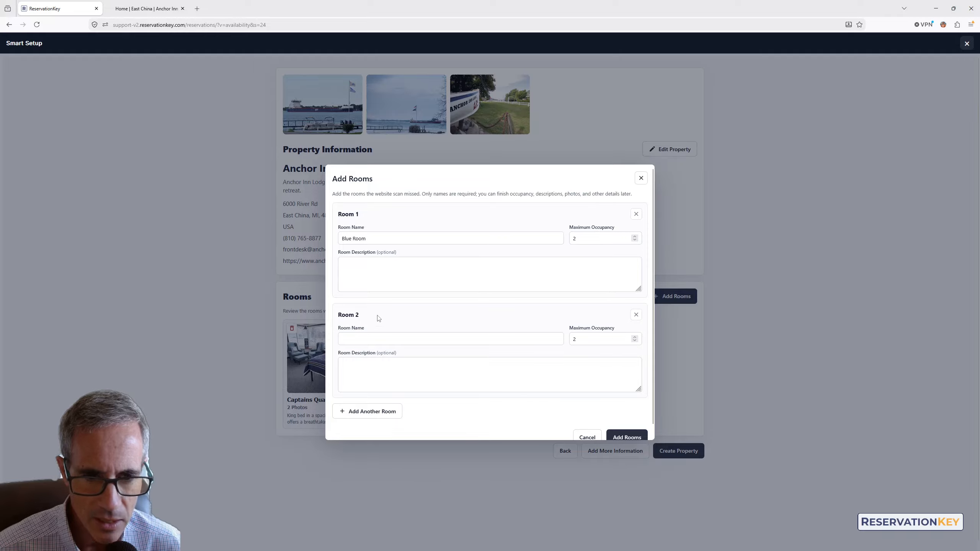
left_click(377, 339)
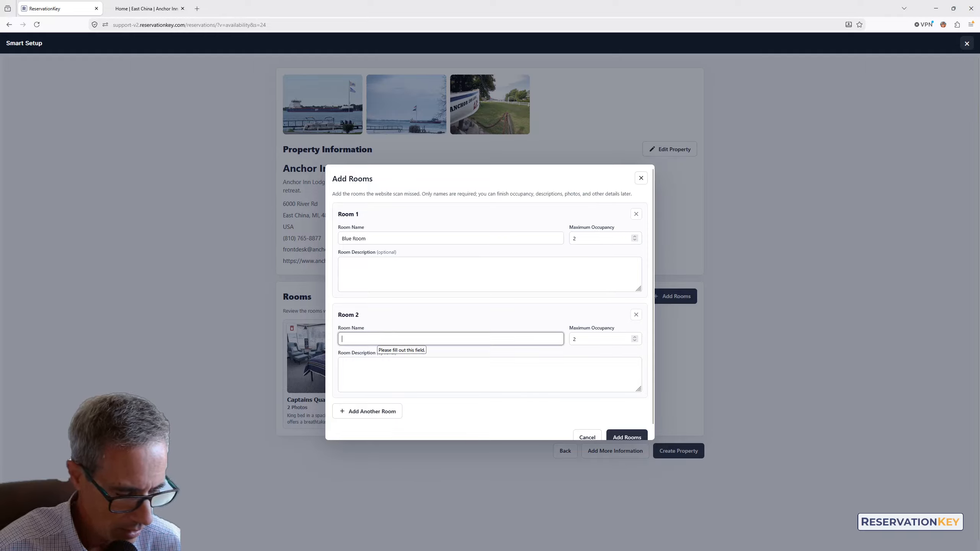
type("White Rooms")
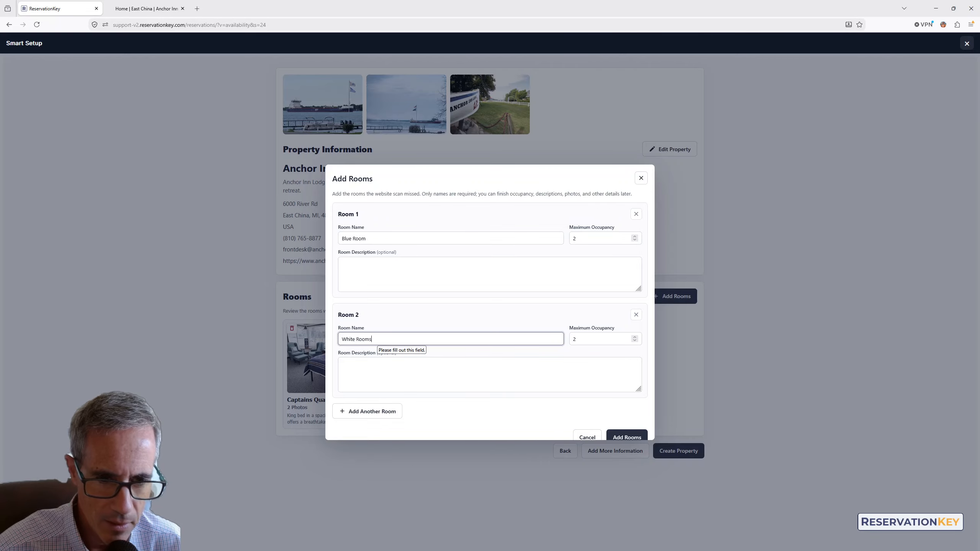
scroll(629, 423, "down", 1)
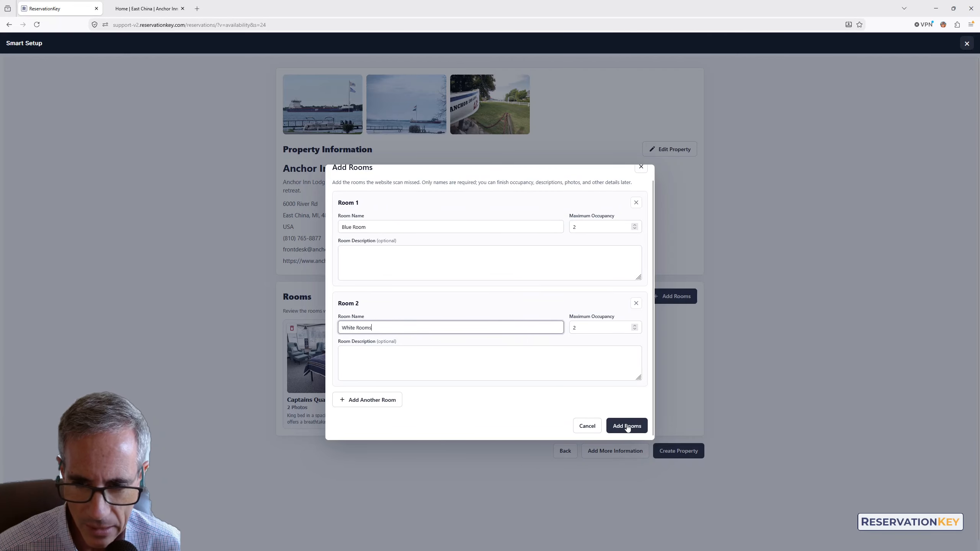
left_click(627, 426)
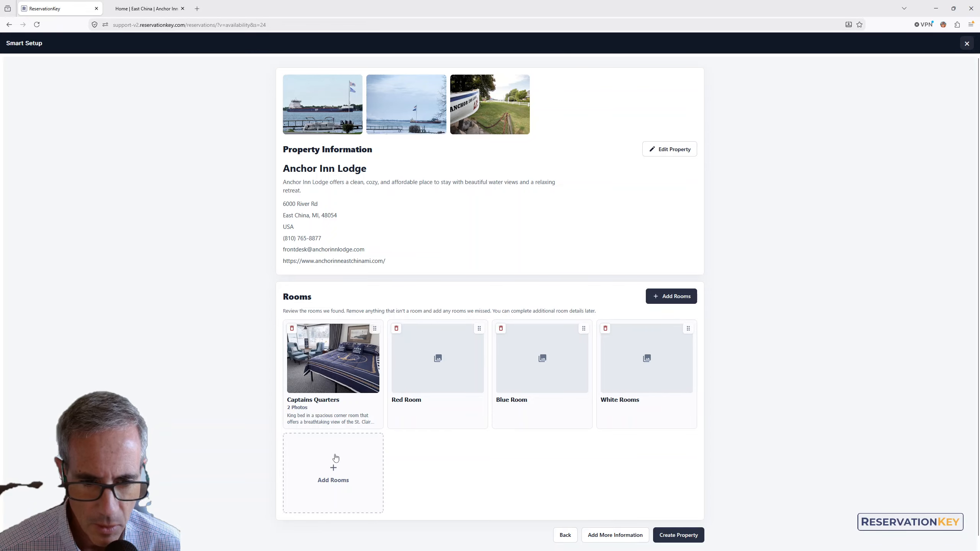
Add two more rooms named Pink Room and Rose Room
left_click(664, 297)
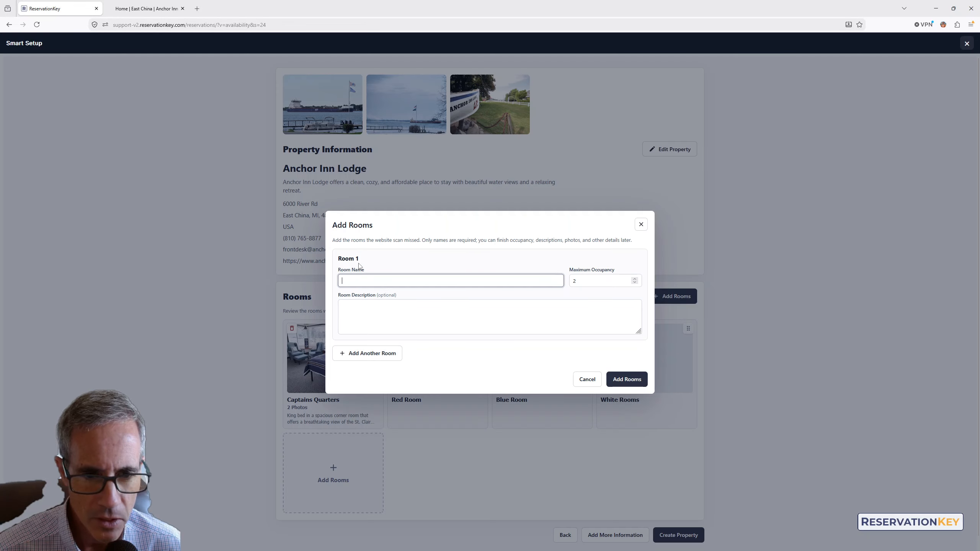
type("Pink Room")
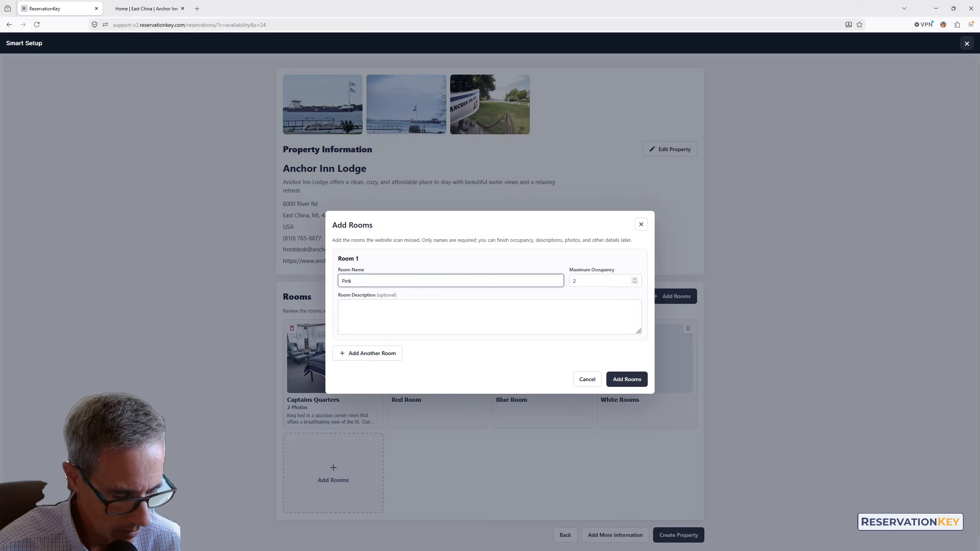
left_click(626, 380)
left_click(438, 468)
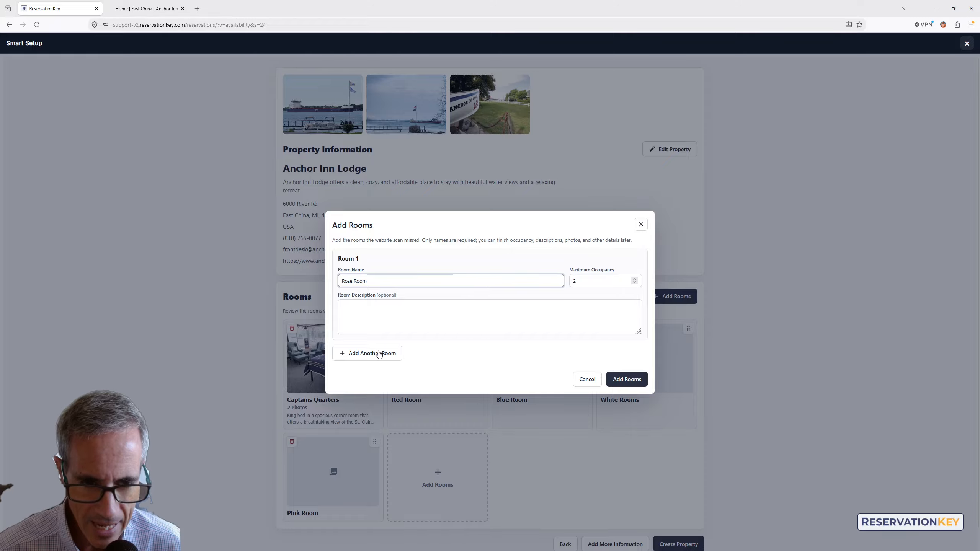
left_click(627, 379)
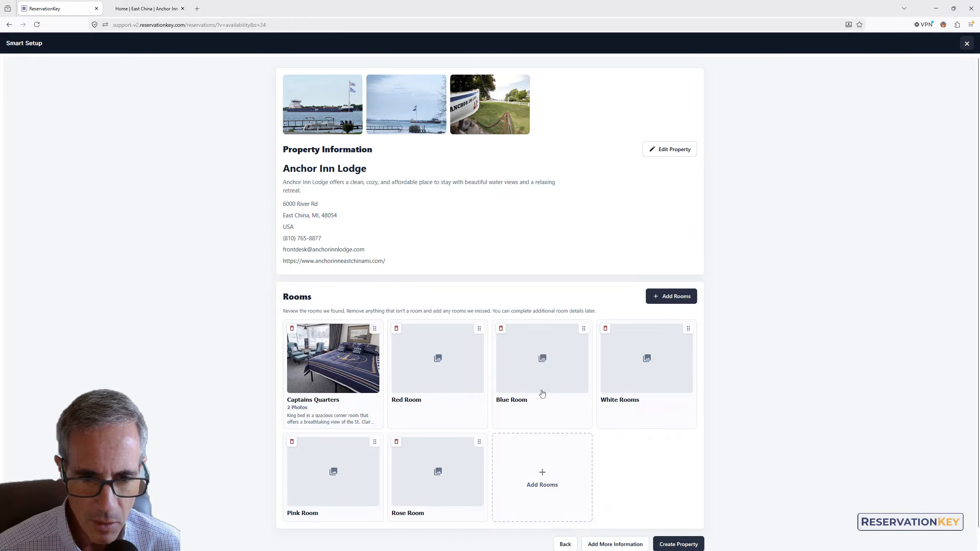
Review the Red Room details, then create the property from the Smart Setup review
left_click(419, 391)
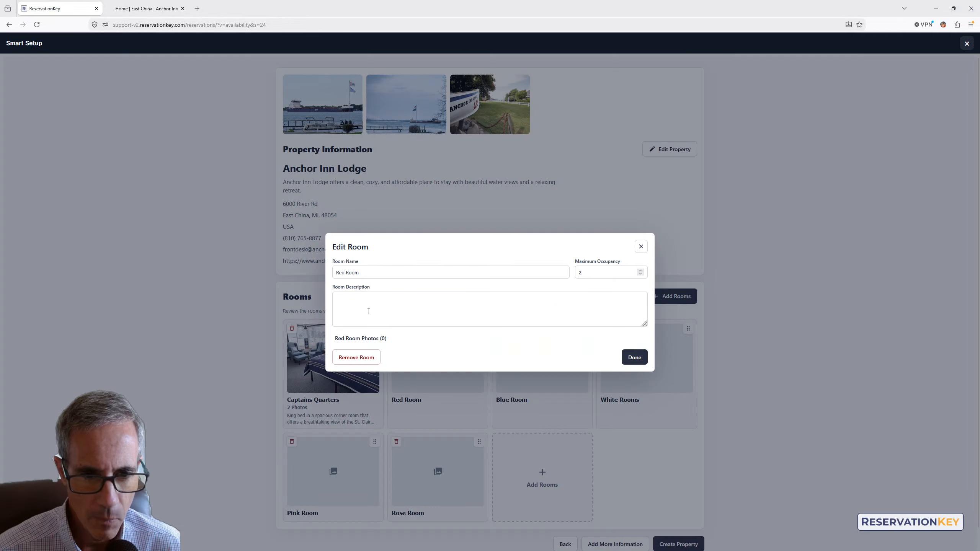
left_click(640, 247)
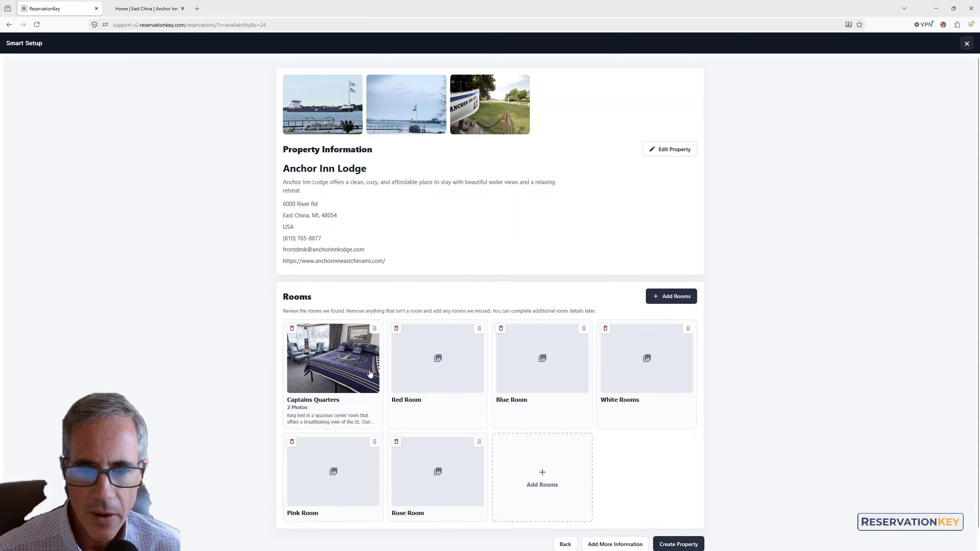
scroll(501, 380, "down", 1)
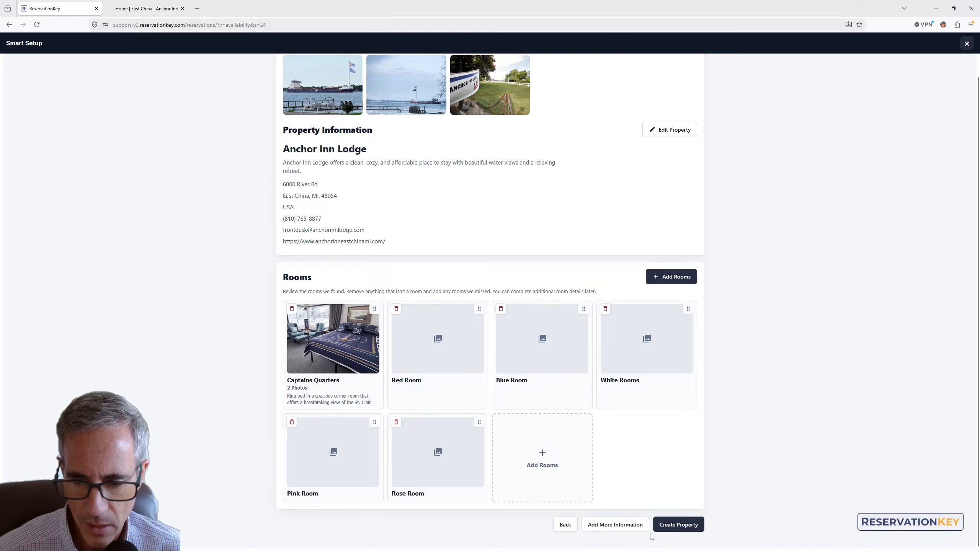
left_click(679, 525)
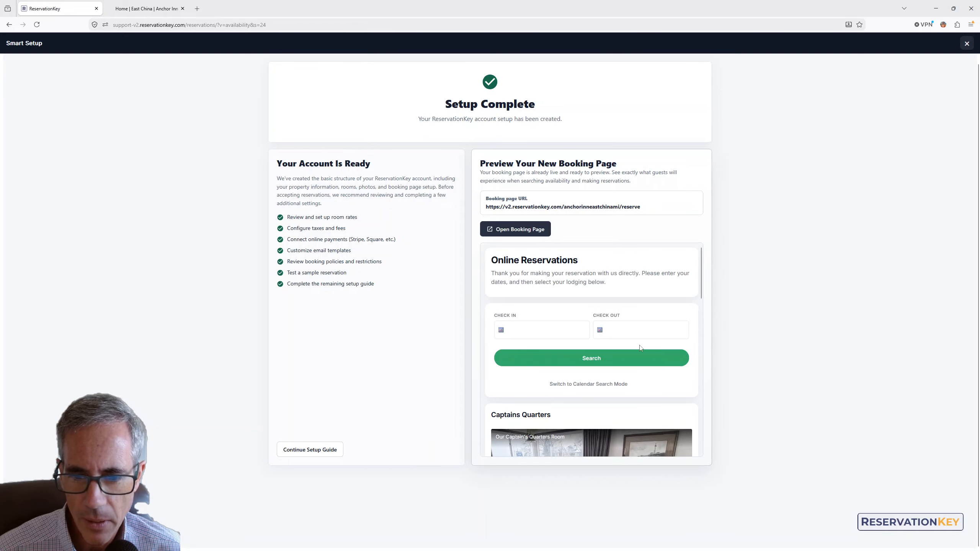
Scroll through the booking page preview and open the live booking page
scroll(640, 349, "down", 5)
scroll(640, 347, "down", 5)
scroll(639, 345, "up", 10)
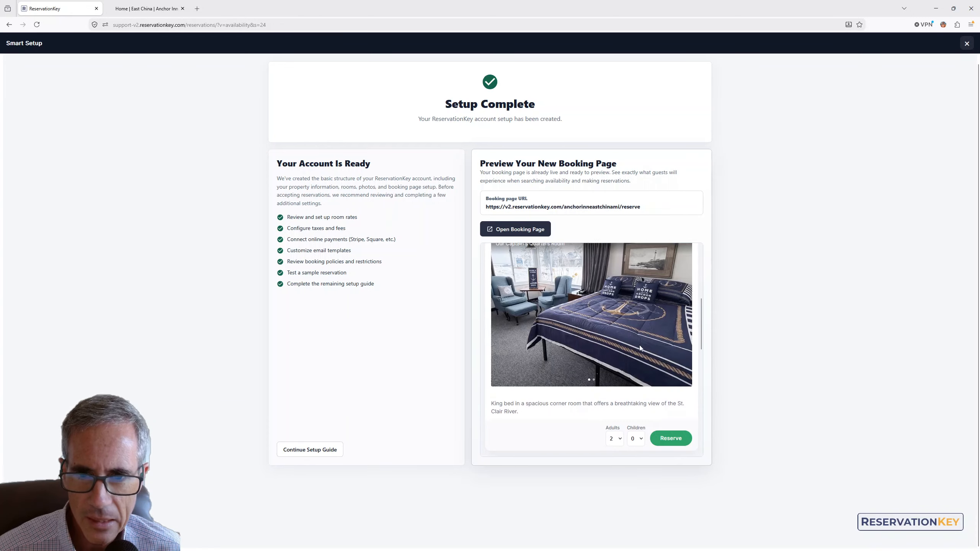
left_click(515, 230)
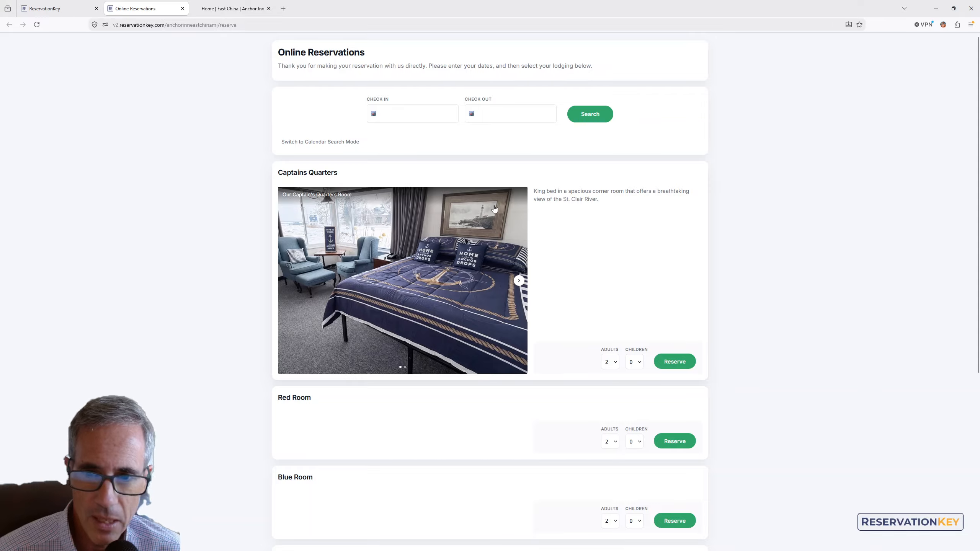
Search availability for check-in 09/09/2026 and check-out 09/11/2026
left_click(408, 113)
left_click(560, 191)
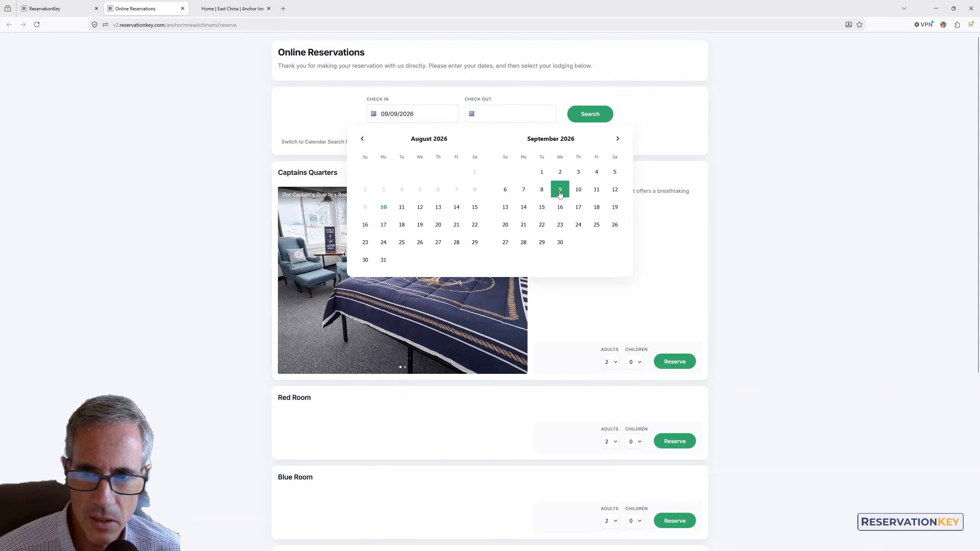
left_click(596, 189)
left_click(588, 114)
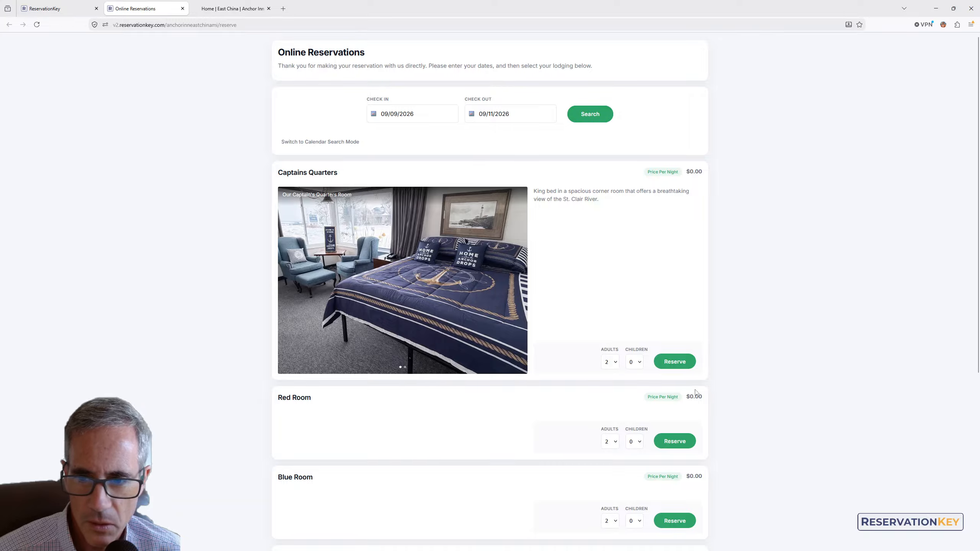
Reserve Captains Quarters for 2 adults and browse to its second photo
left_click(674, 362)
scroll(465, 264, "down", 3)
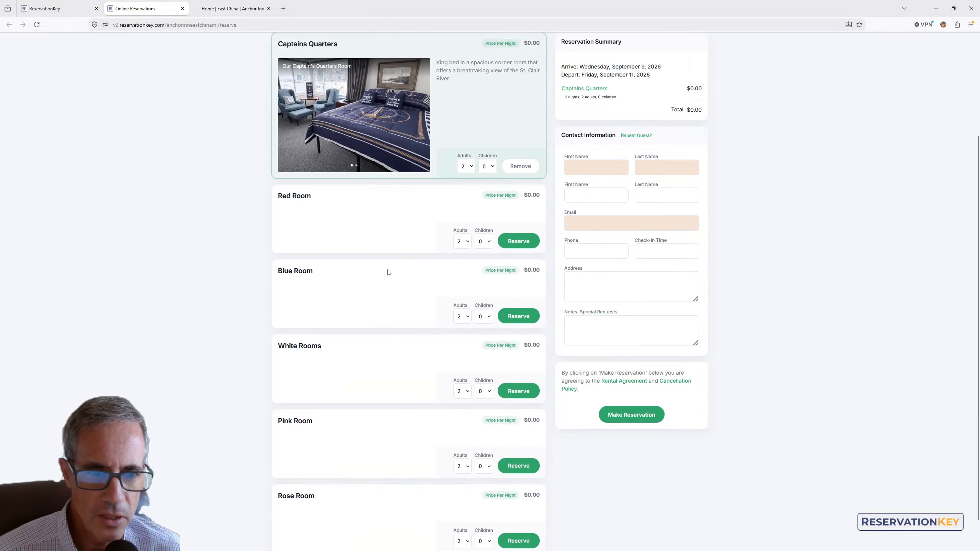
scroll(386, 270, "up", 3)
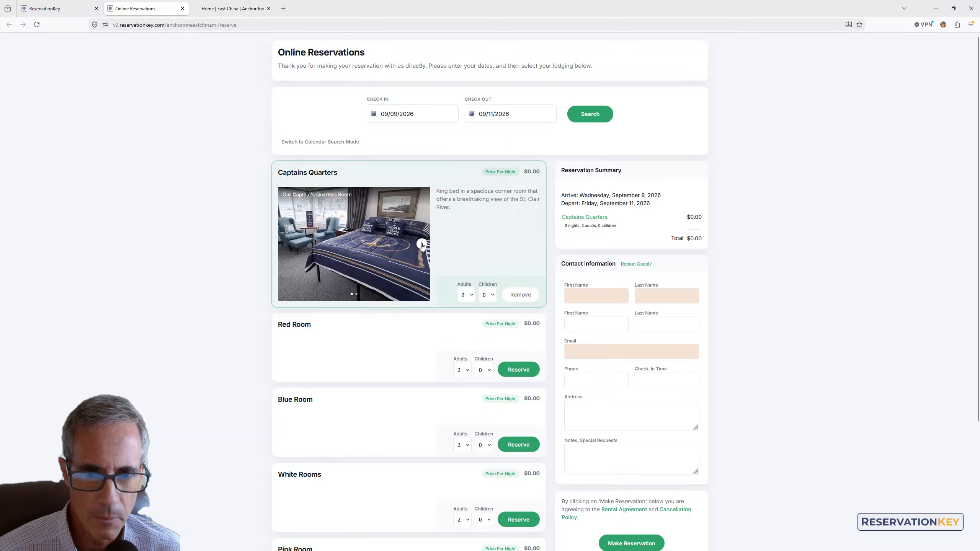
left_click(422, 245)
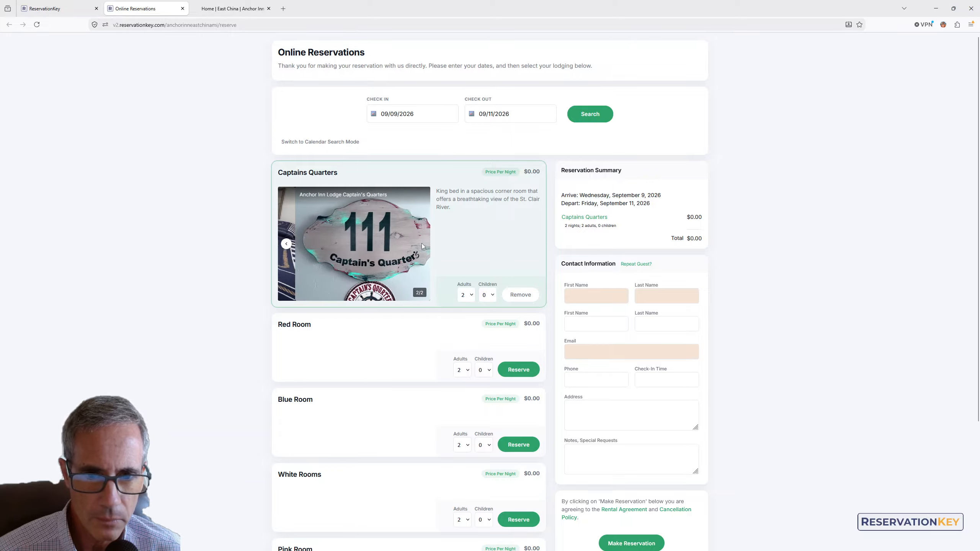
Return to the setup tab and continue to the setup guide
left_click(64, 5)
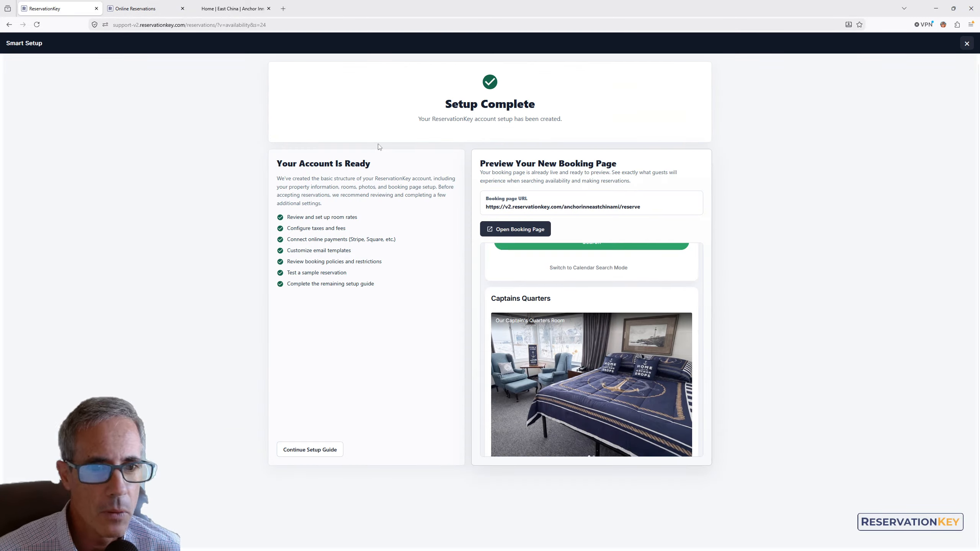
left_click(304, 449)
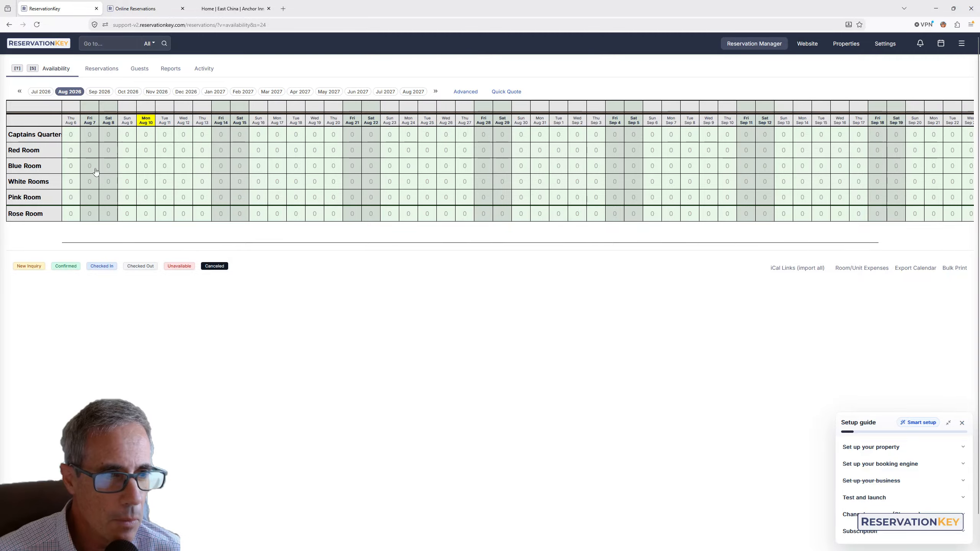
Expand the Set up your property section of the setup guide
left_click_drag(7, 135, 54, 223)
left_click(55, 218)
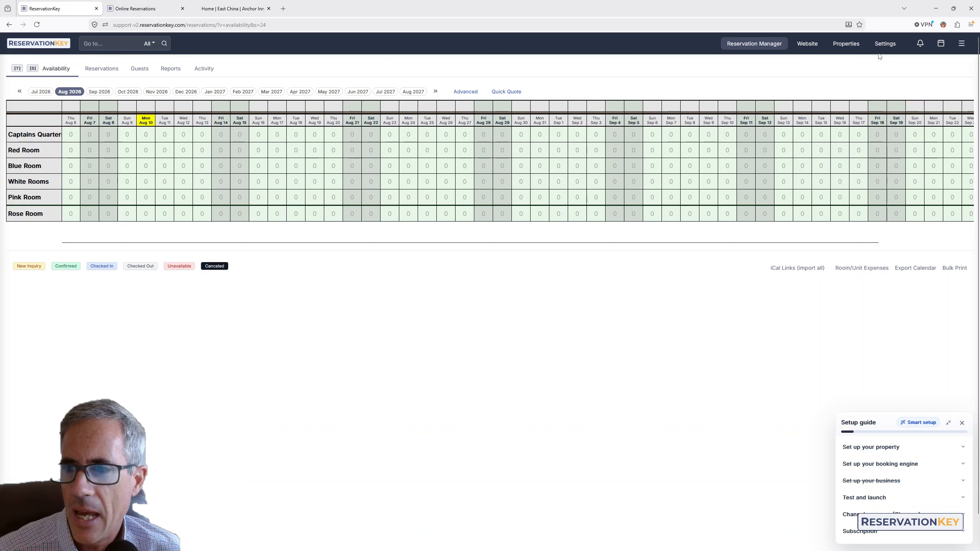
left_click(865, 451)
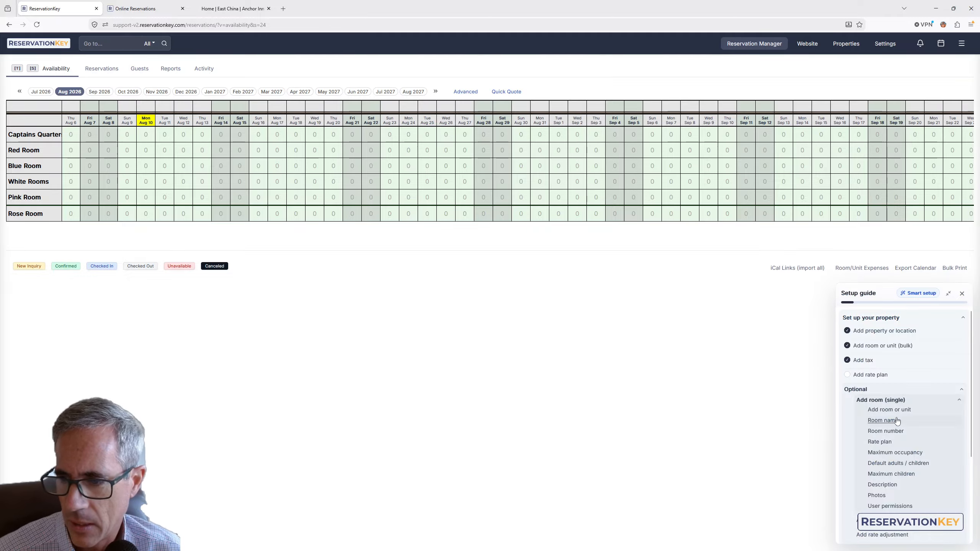
Open the properties list and then the Rooms / Units list
left_click(847, 44)
left_click(849, 60)
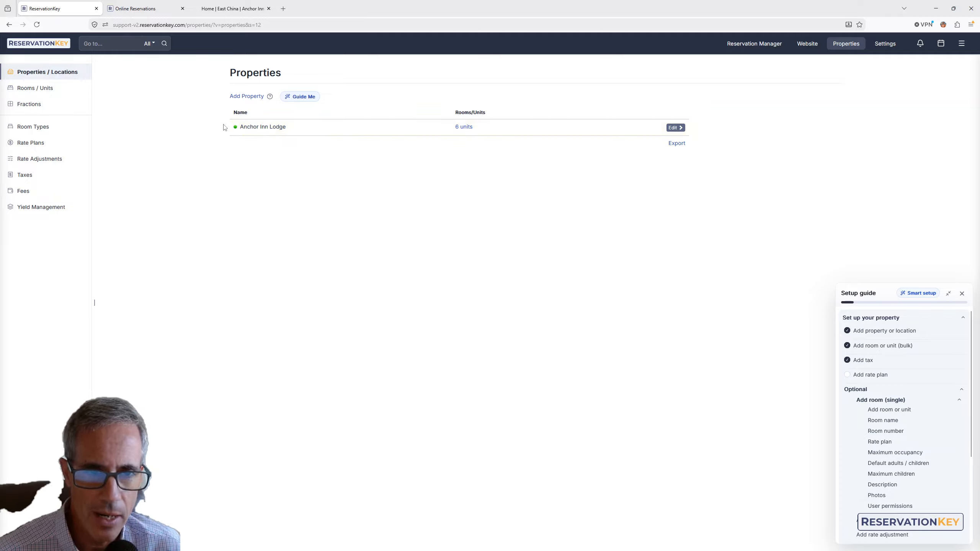
left_click(463, 127)
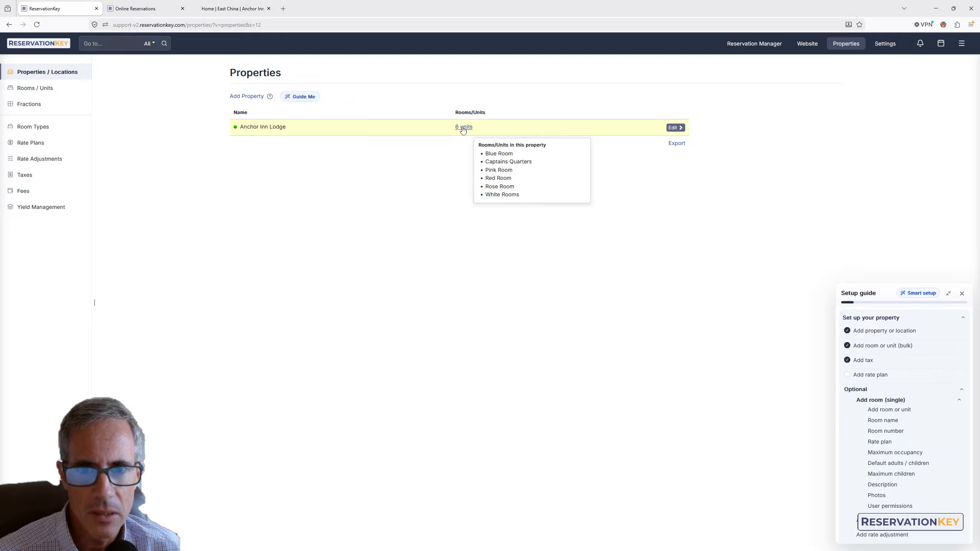
left_click(36, 88)
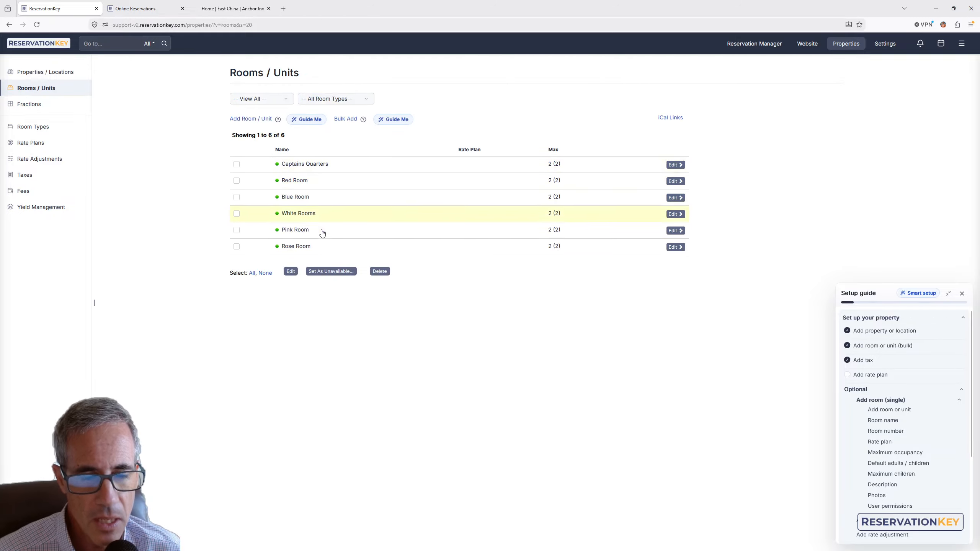
Open Captains Quarters and review its additional settings, reservation page description and photos
left_click(305, 166)
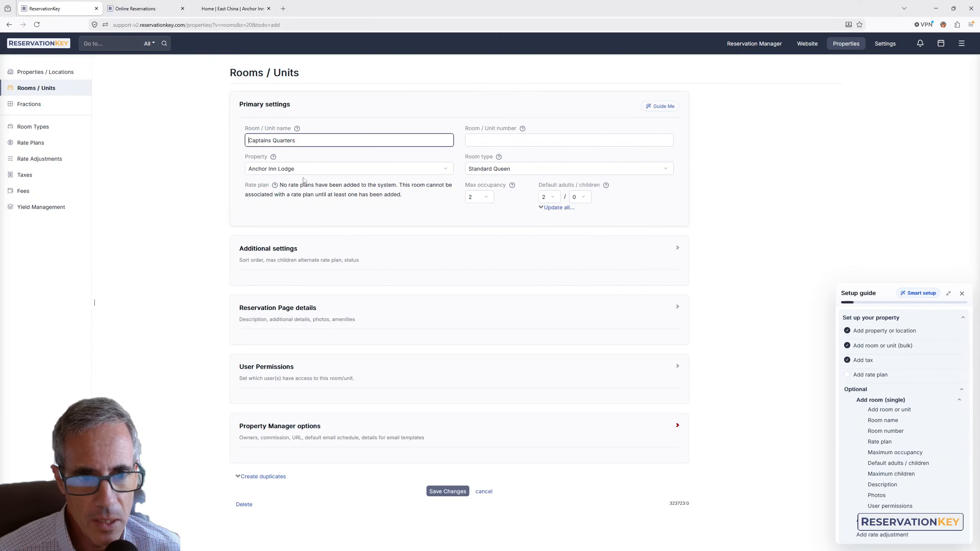
left_click(285, 261)
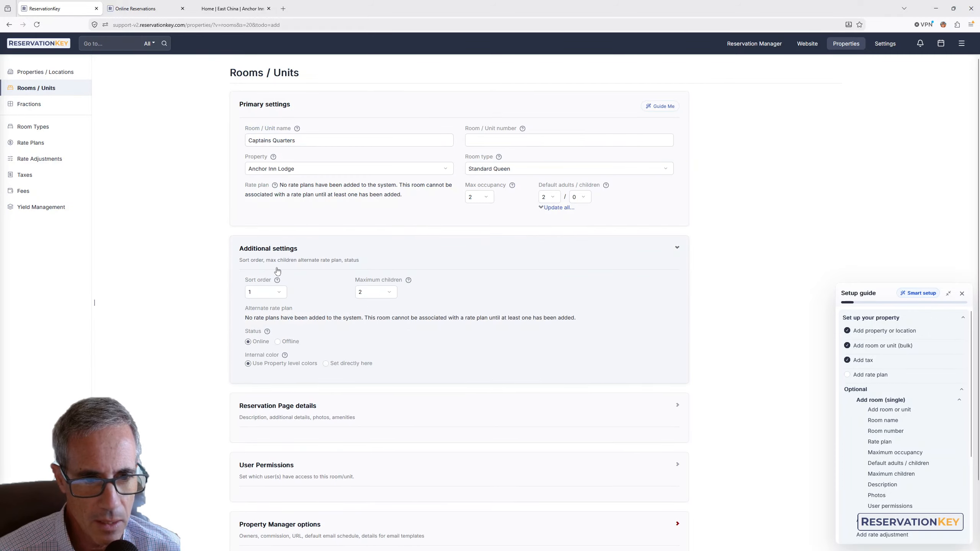
left_click(288, 409)
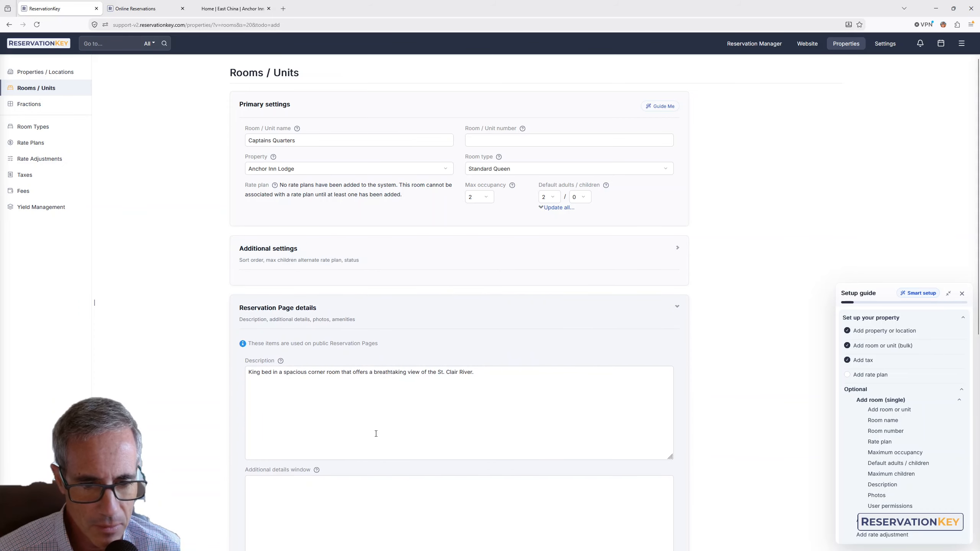
scroll(377, 434, "down", 5)
left_click(328, 424)
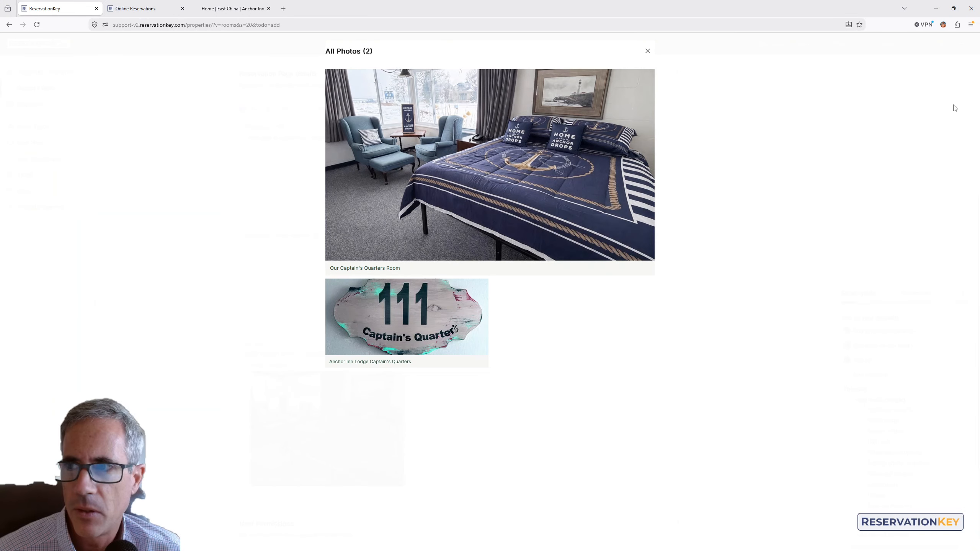
left_click(647, 50)
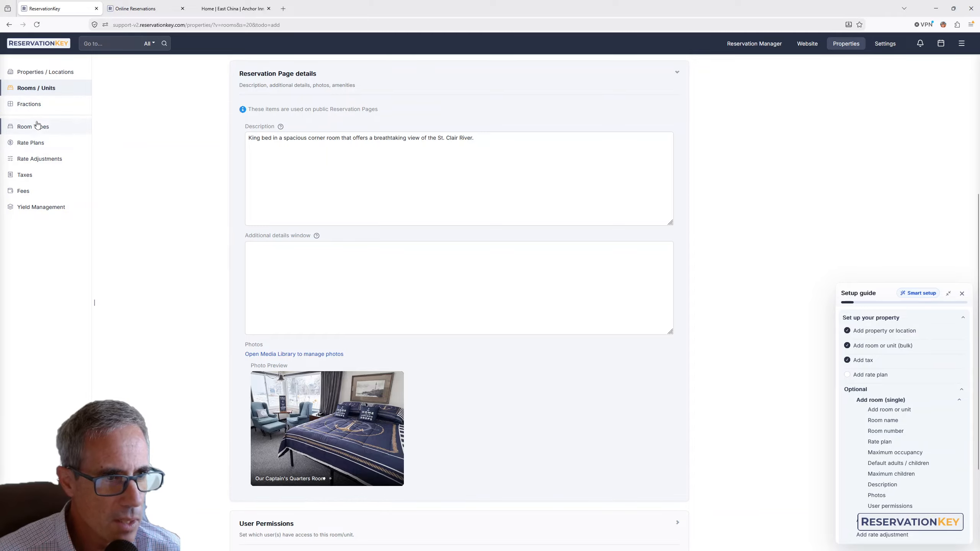
Browse the Rate Plans page and its guided tour, then the Taxes and Properties pages
left_click(29, 147)
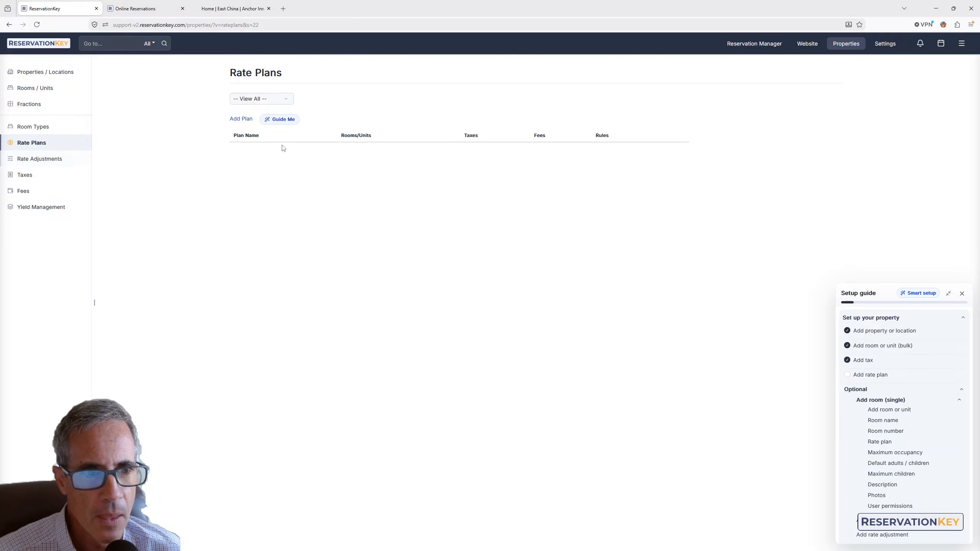
left_click(273, 120)
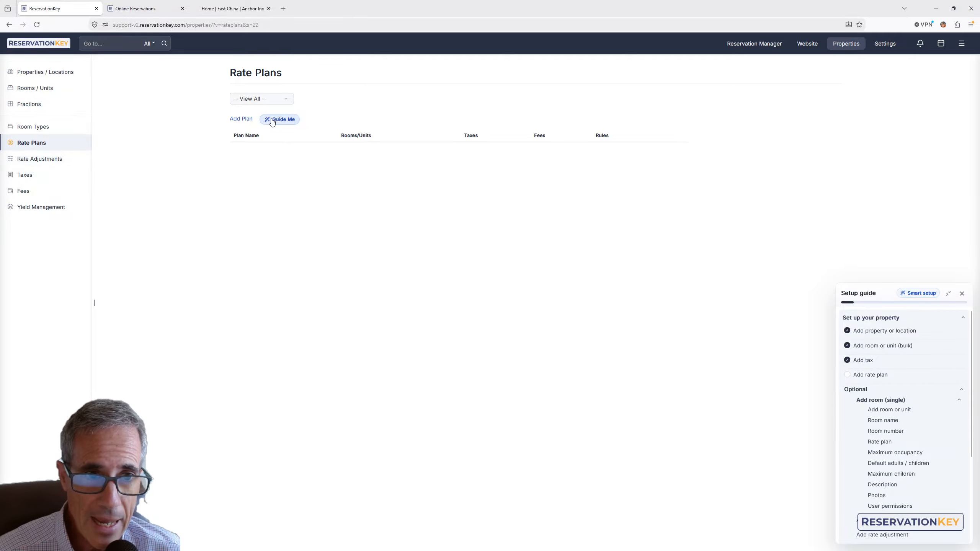
left_click_drag(235, 146, 380, 209)
left_click(445, 159)
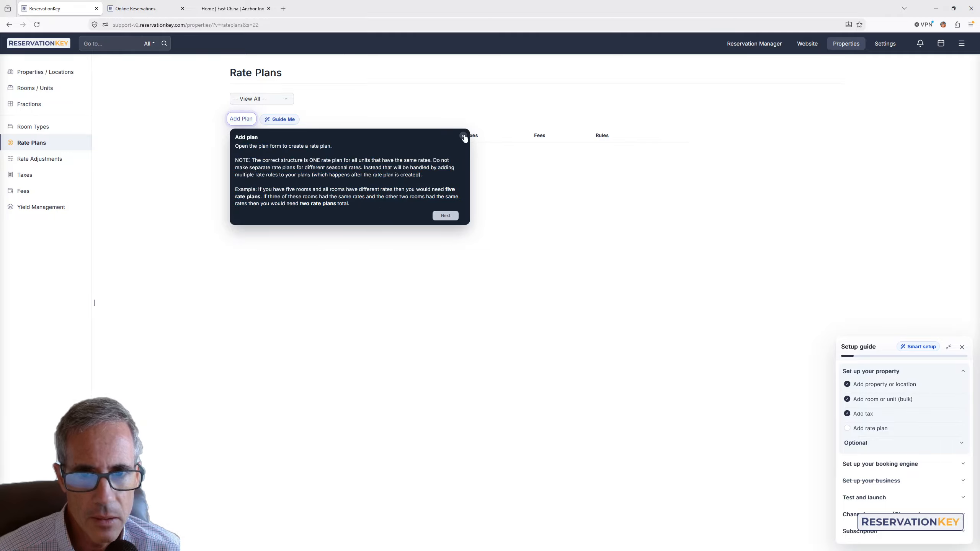
left_click(463, 137)
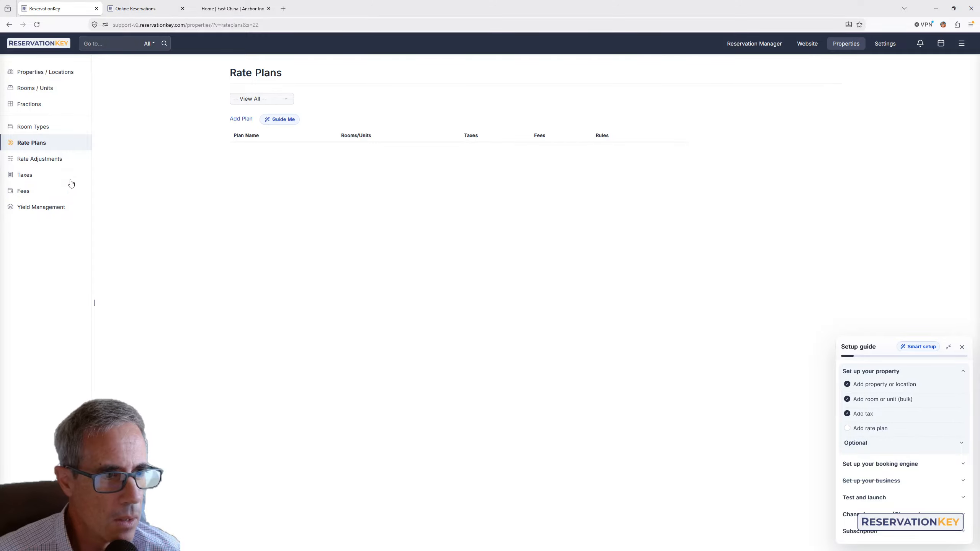
left_click(24, 176)
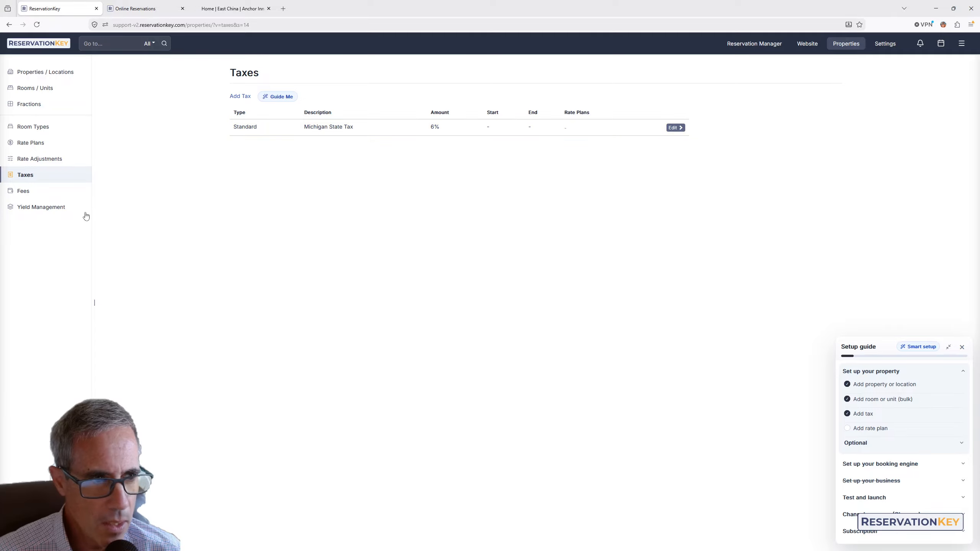
left_click(35, 73)
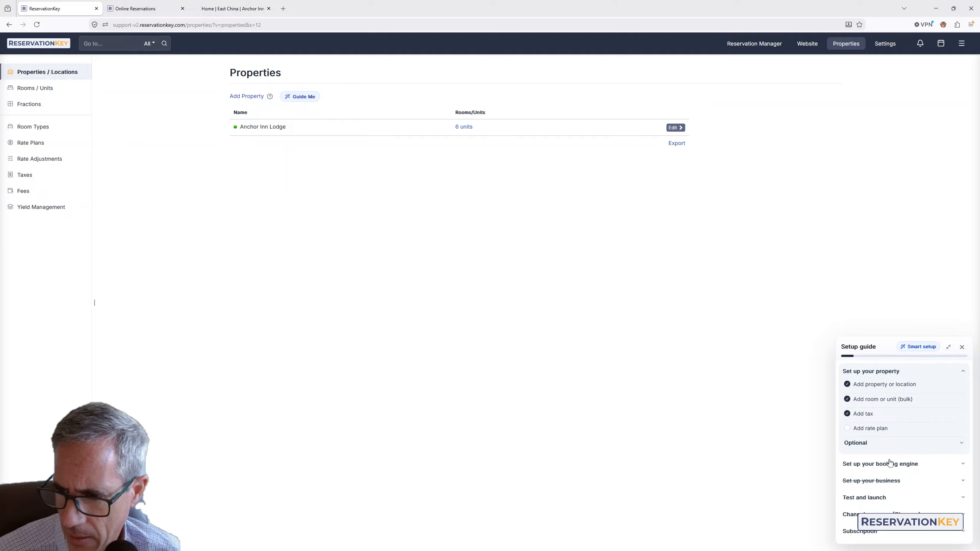
Start a new rate plan from the setup guide, name it Red Room Rates and apply Michigan State Tax
left_click(878, 429)
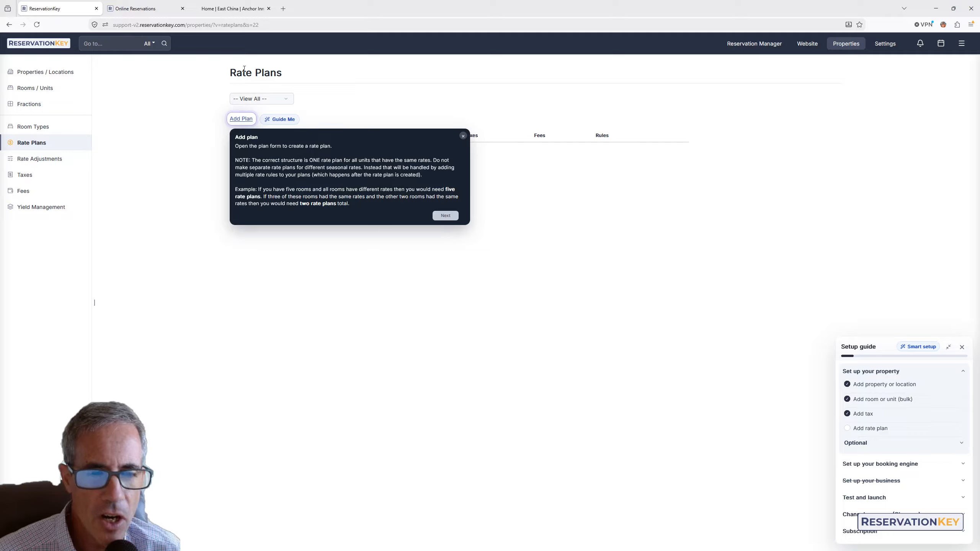
left_click(447, 216)
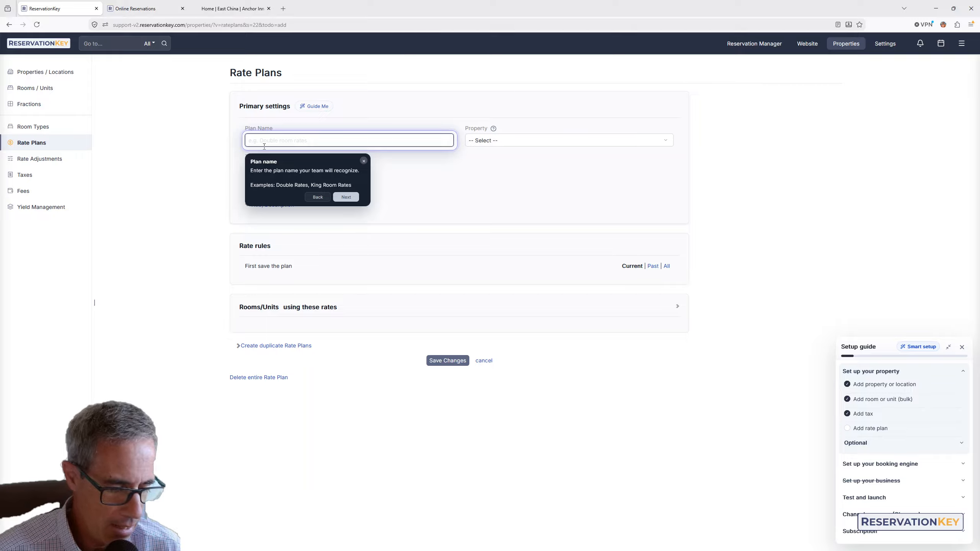
type("Red Room Rates")
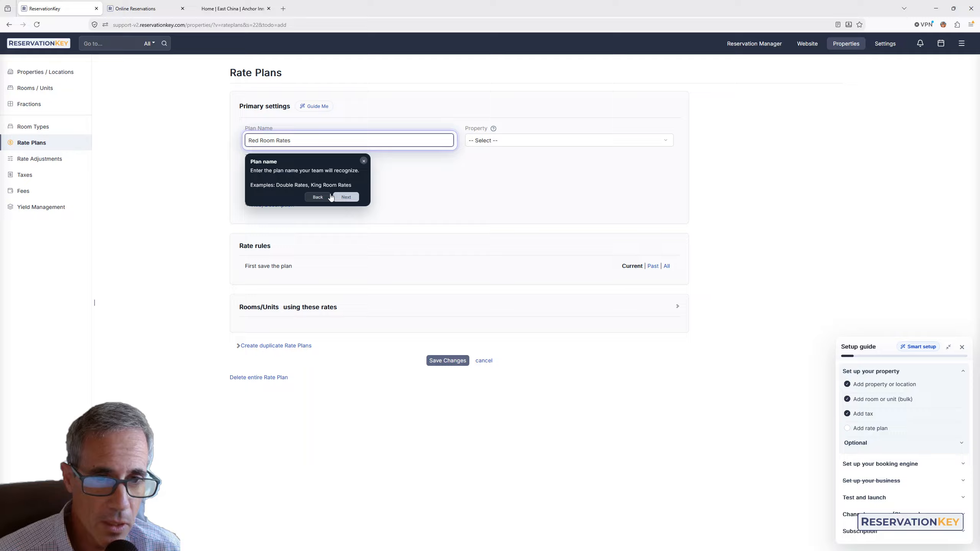
left_click(351, 197)
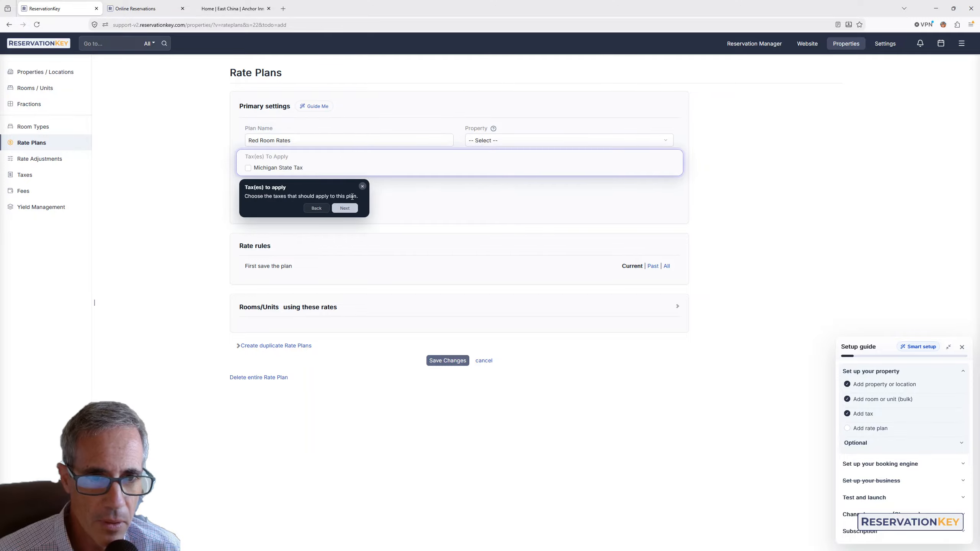
left_click(272, 171)
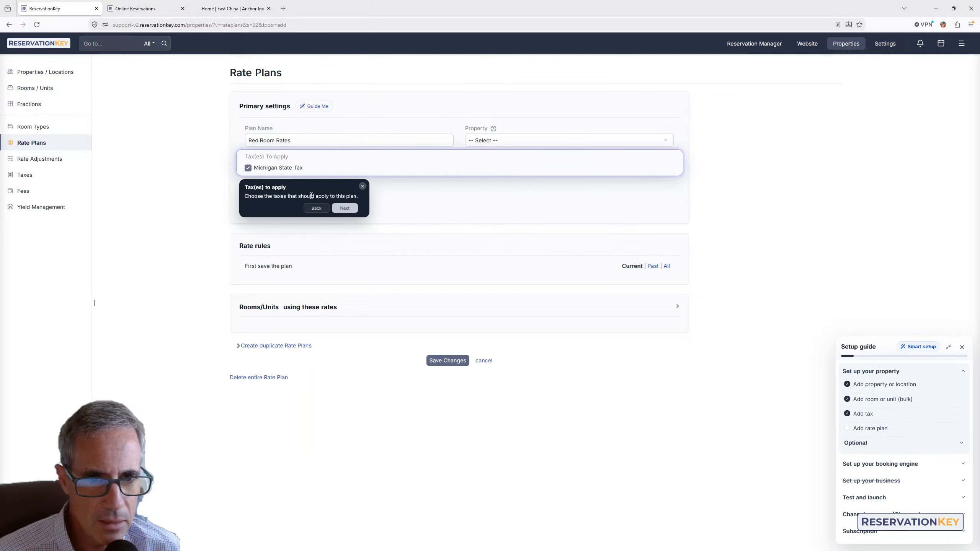
left_click(343, 208)
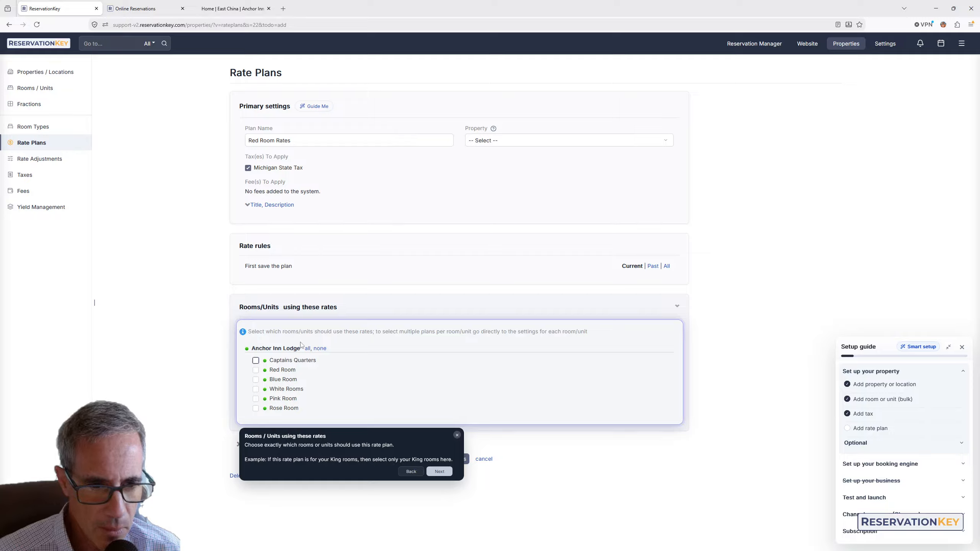
Assign the rate plan to Red Room only and save the plan
left_click(281, 371)
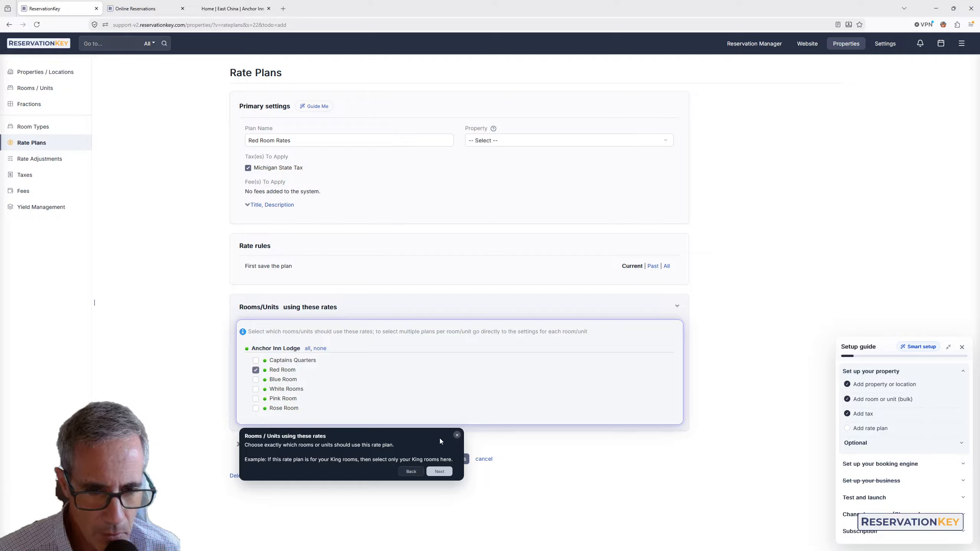
left_click(439, 471)
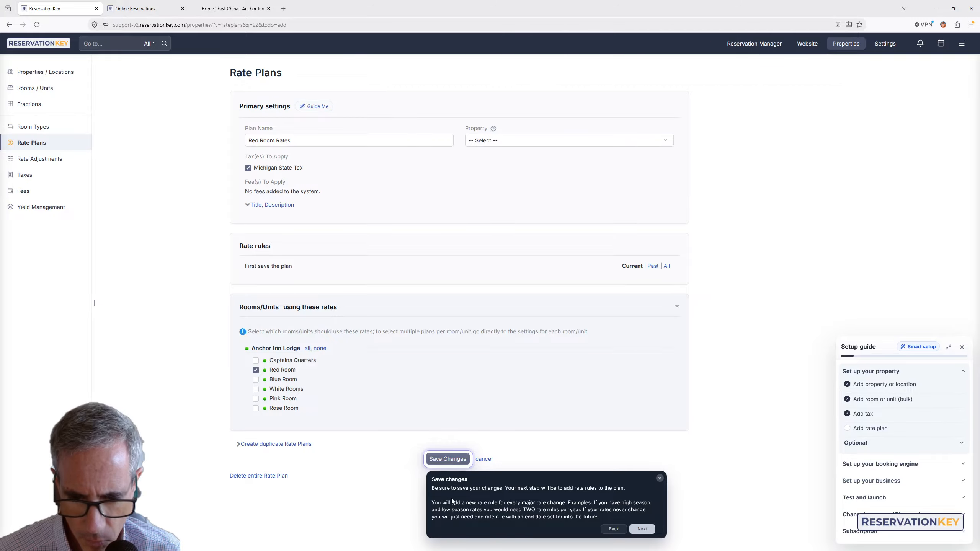
left_click_drag(439, 489, 602, 519)
left_click(633, 519)
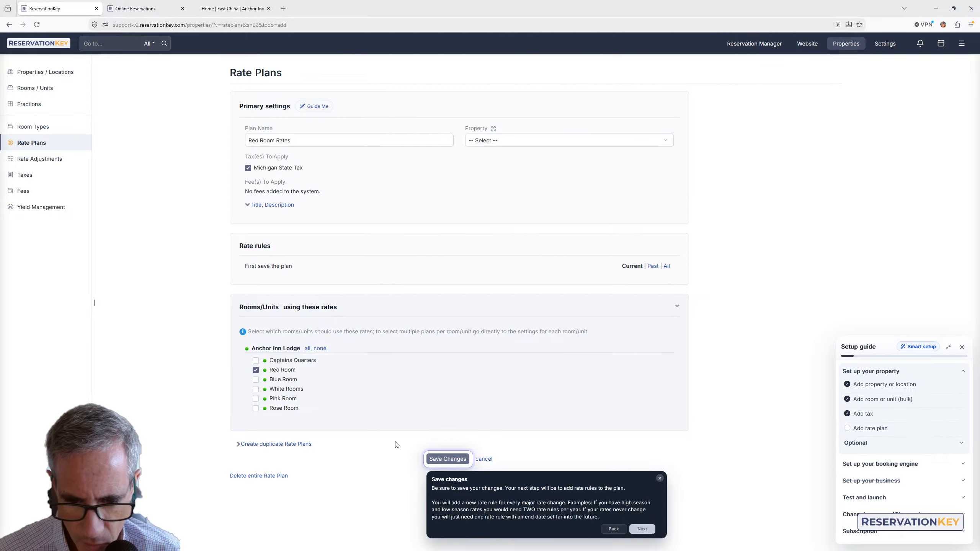
left_click(448, 460)
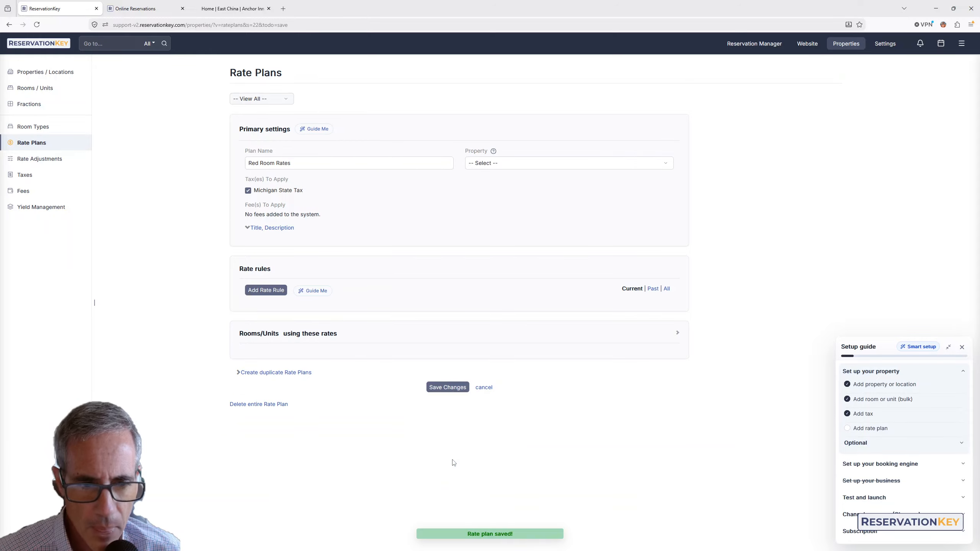
Add a rate rule to Red Room Rates with a start date of 08/01/2026
left_click(316, 291)
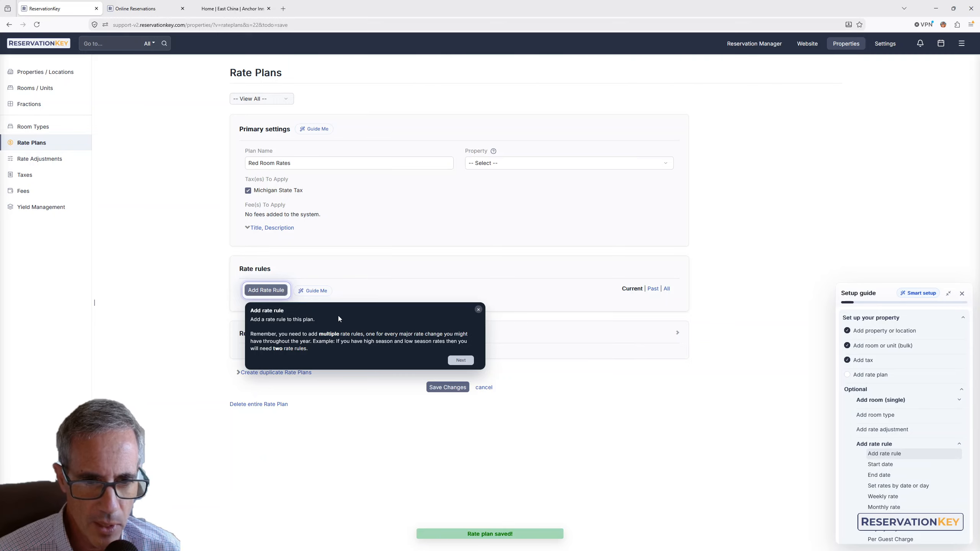
left_click(454, 361)
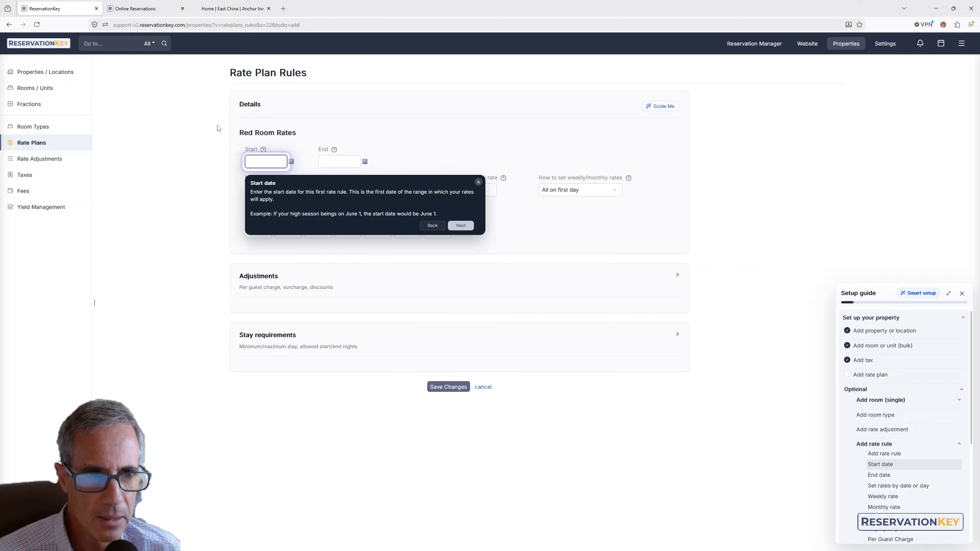
left_click(259, 162)
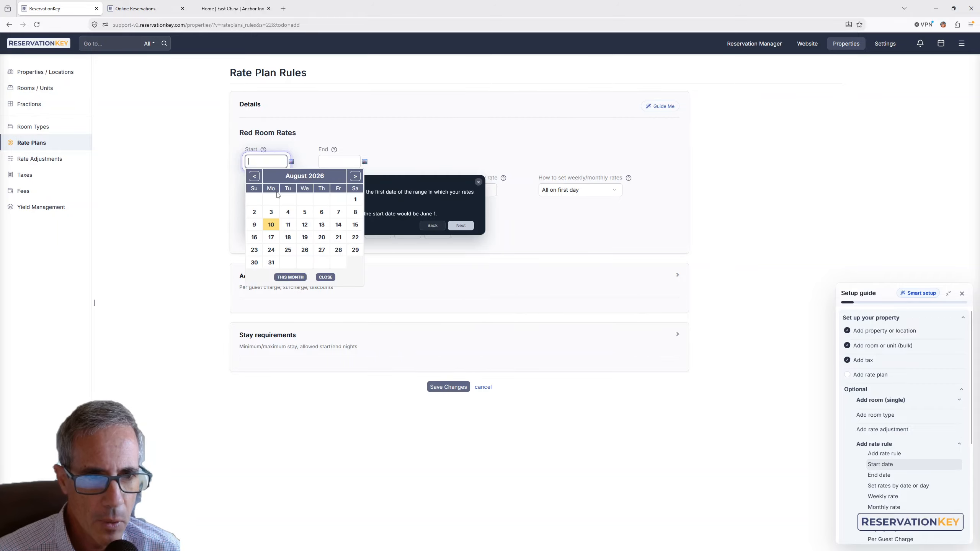
left_click(359, 206)
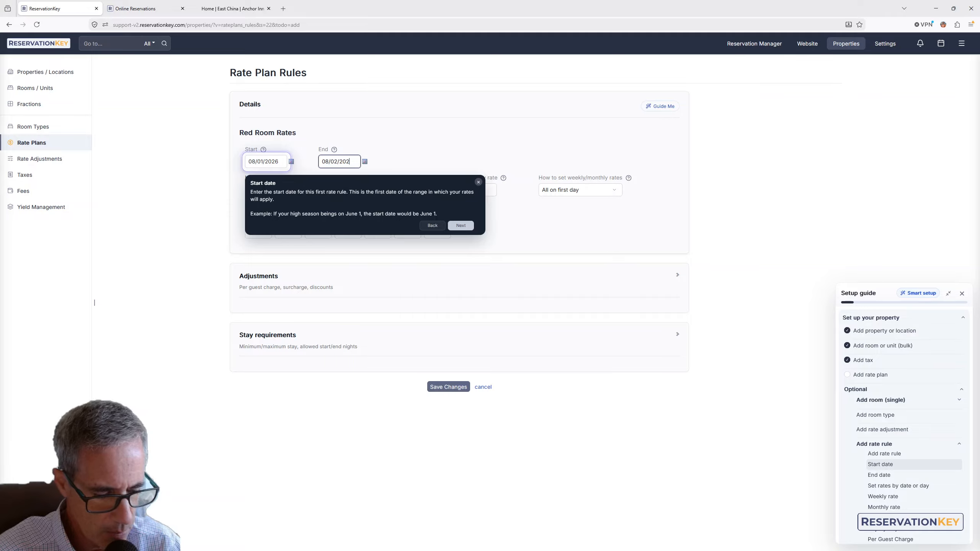
left_click(459, 226)
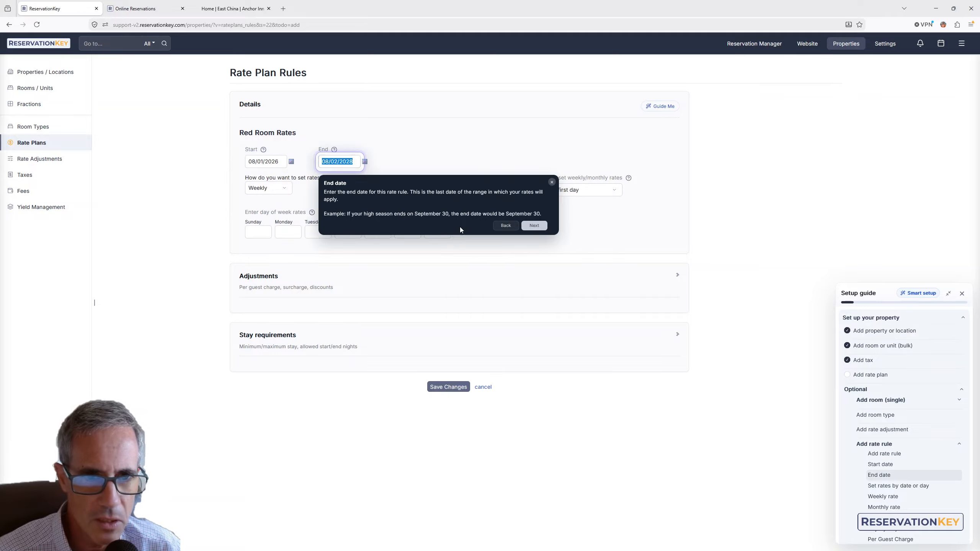
left_click(534, 225)
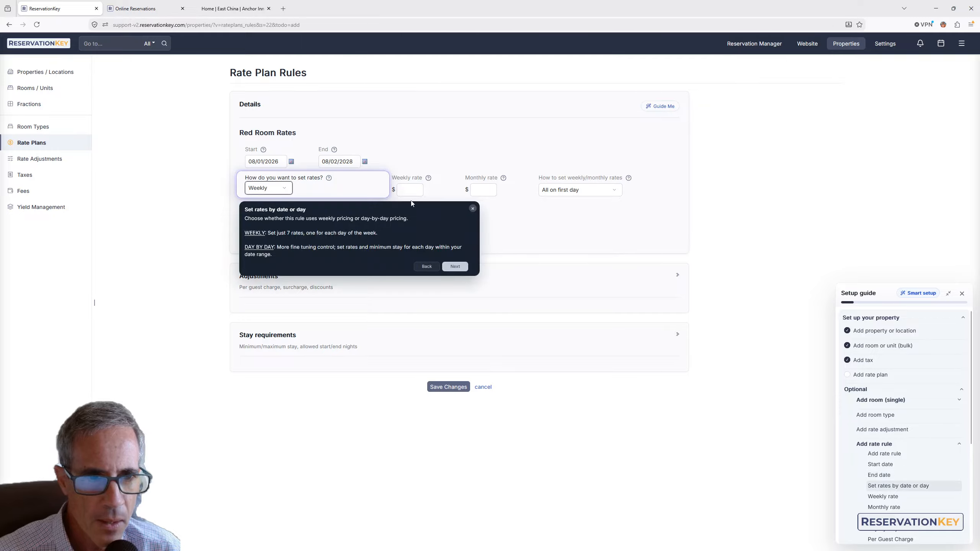
Set the Sunday rate to 400 and copy it to every day of the week
left_click(455, 267)
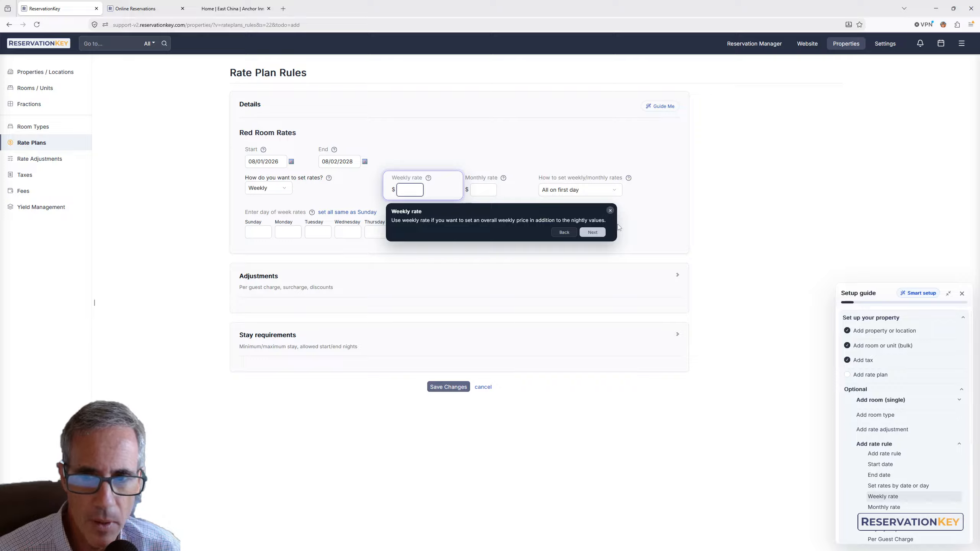
left_click(594, 233)
left_click(645, 233)
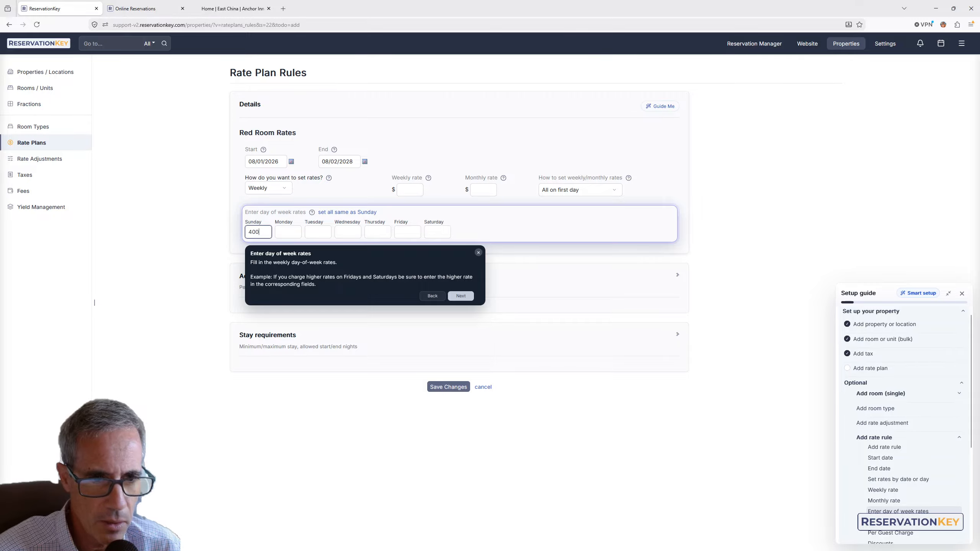
left_click(365, 212)
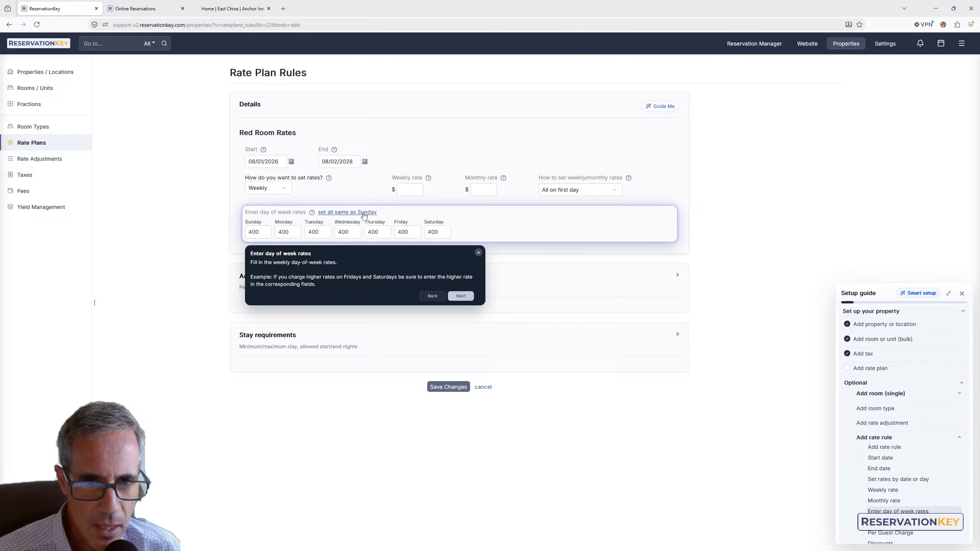
Change the Friday and Saturday rates to 450
left_click(408, 234)
key("BackSpace")
key("BackSpace")
type("50")
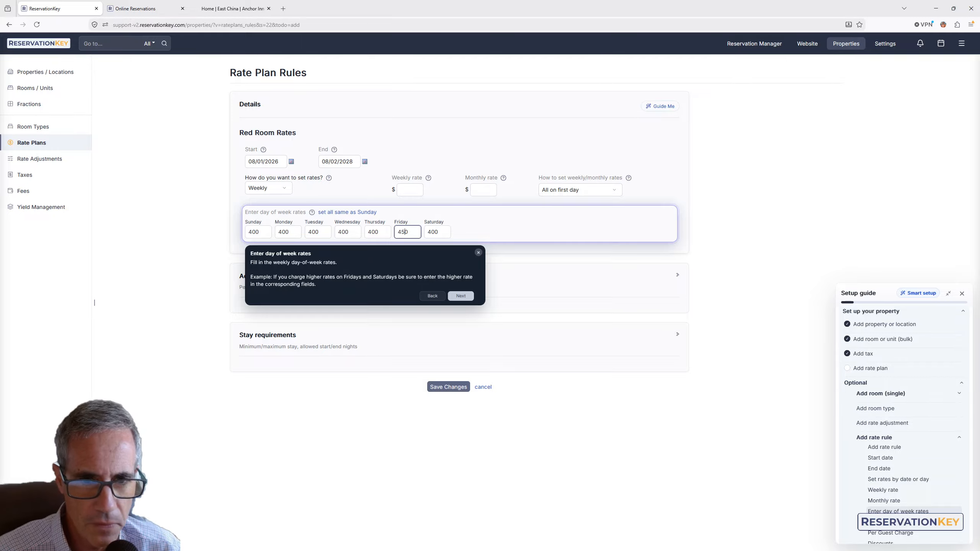
left_click(433, 229)
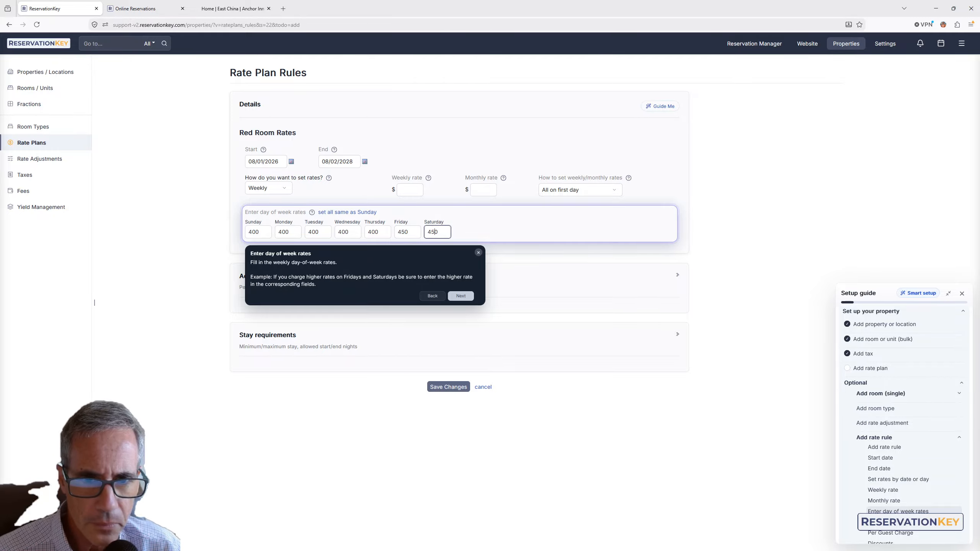
Step through the remaining tour tips on adjustments and stay requirements, then save the rate rule
left_click(465, 297)
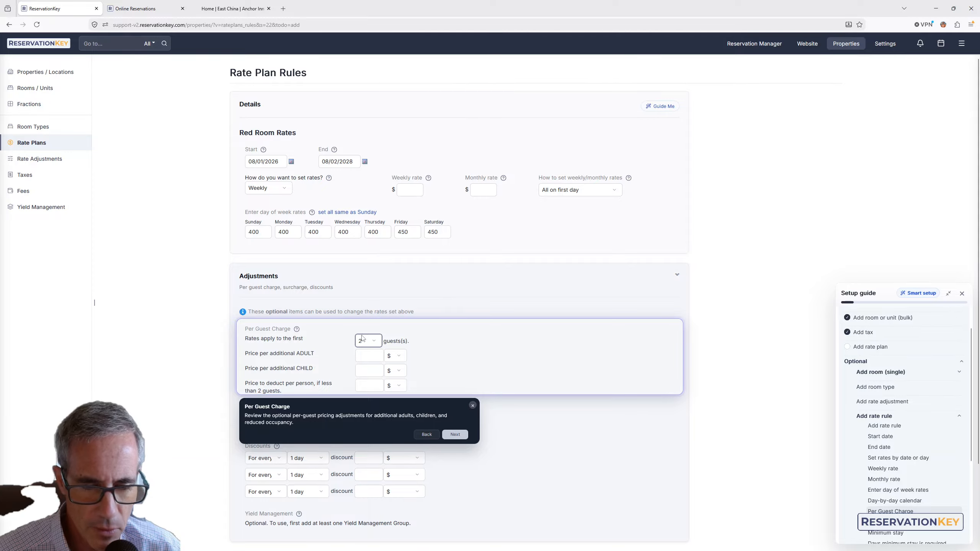
scroll(374, 383, "down", 3)
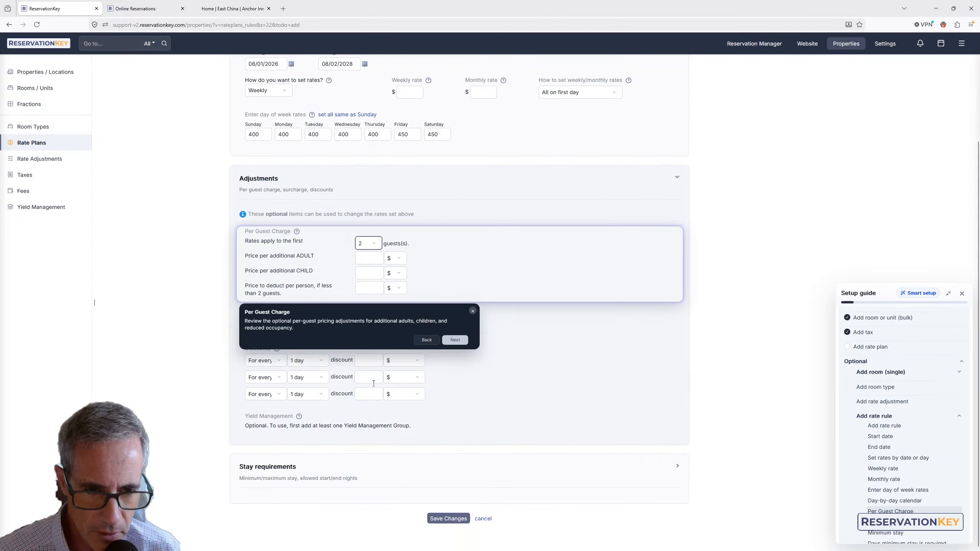
left_click(465, 343)
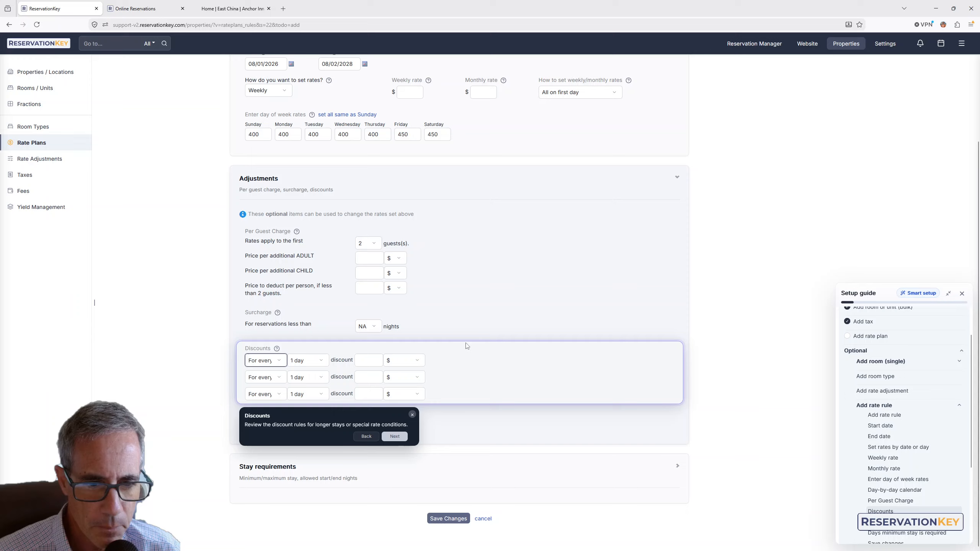
left_click(395, 436)
left_click(376, 389)
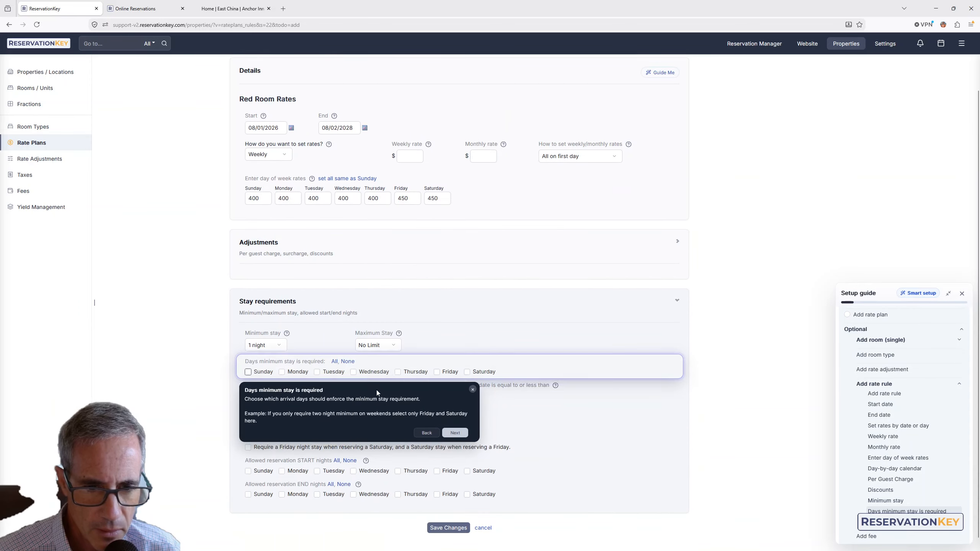
left_click(473, 381)
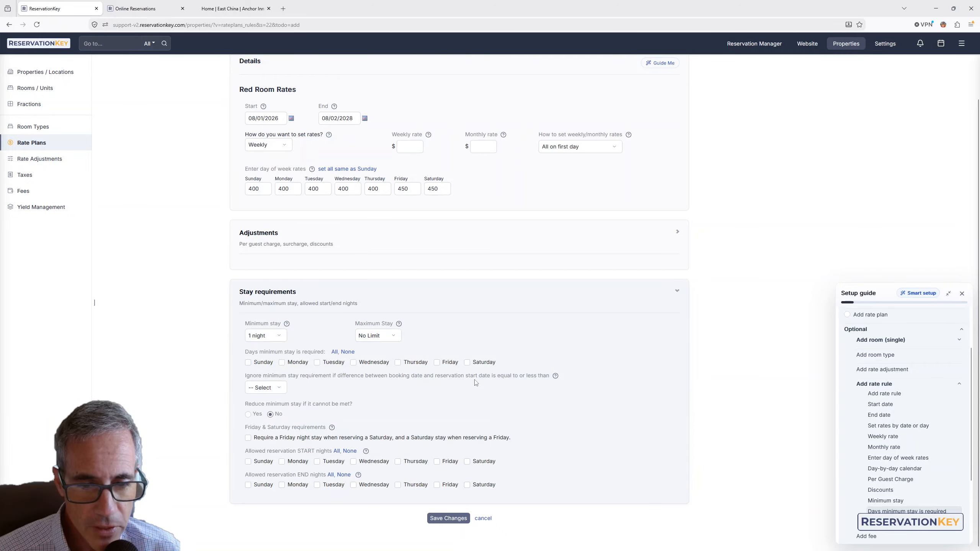
left_click(448, 519)
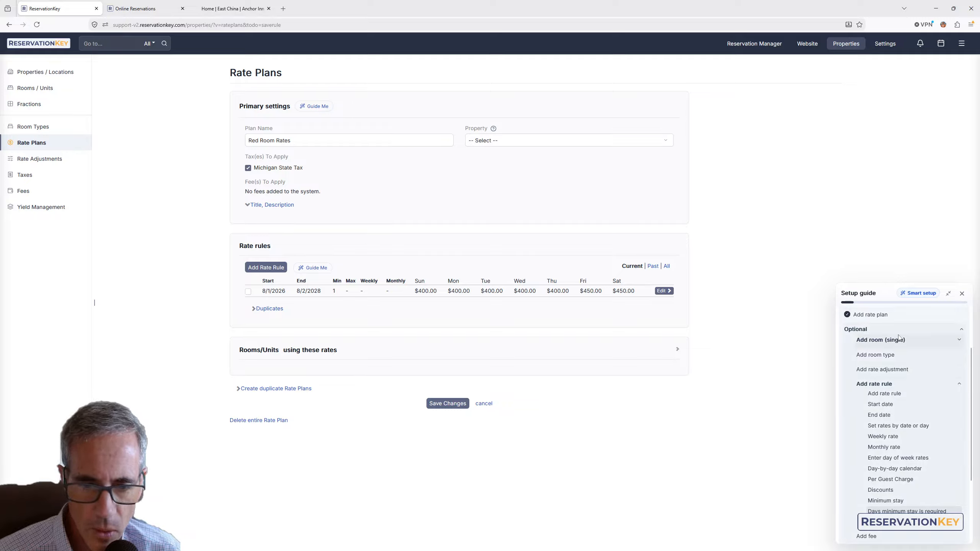
Open the availability calendar and check the rates shown for Red Room
left_click(750, 43)
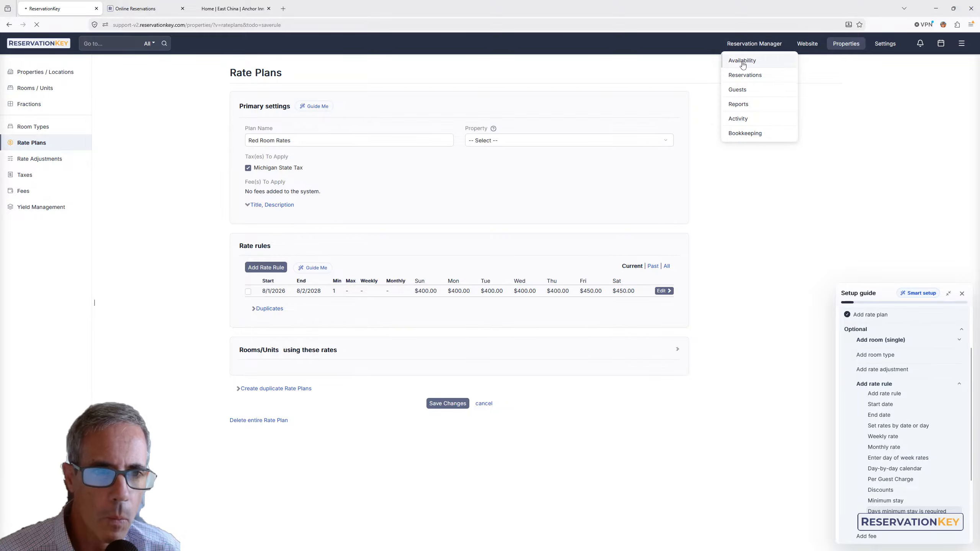
left_click(742, 62)
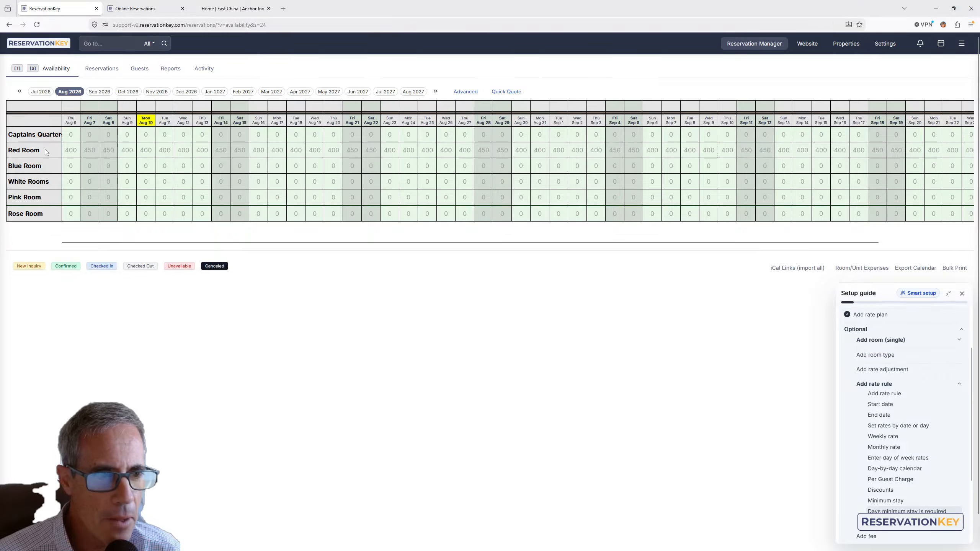
left_click_drag(38, 148, 16, 150)
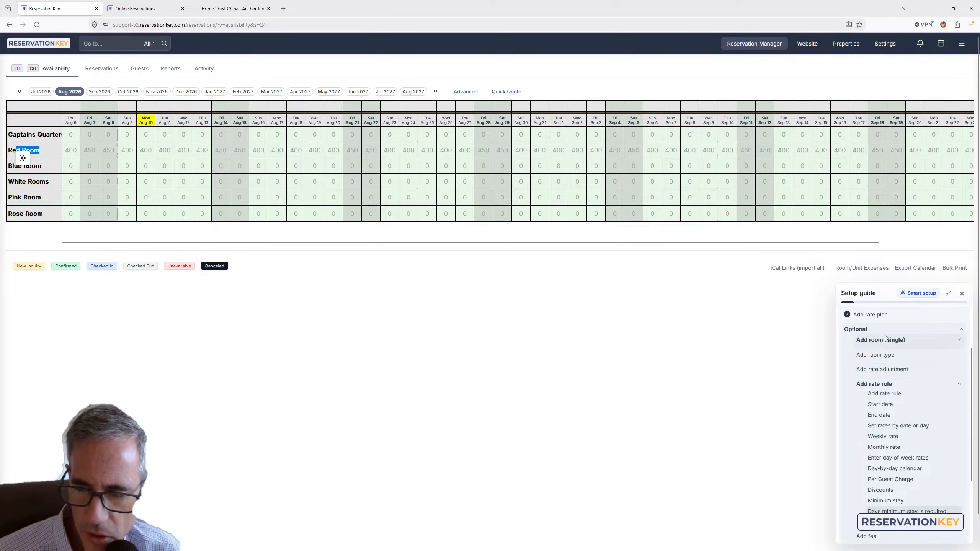
Expand the Set up your booking engine section of the setup guide and open Smart Setup
scroll(889, 365, "down", 3)
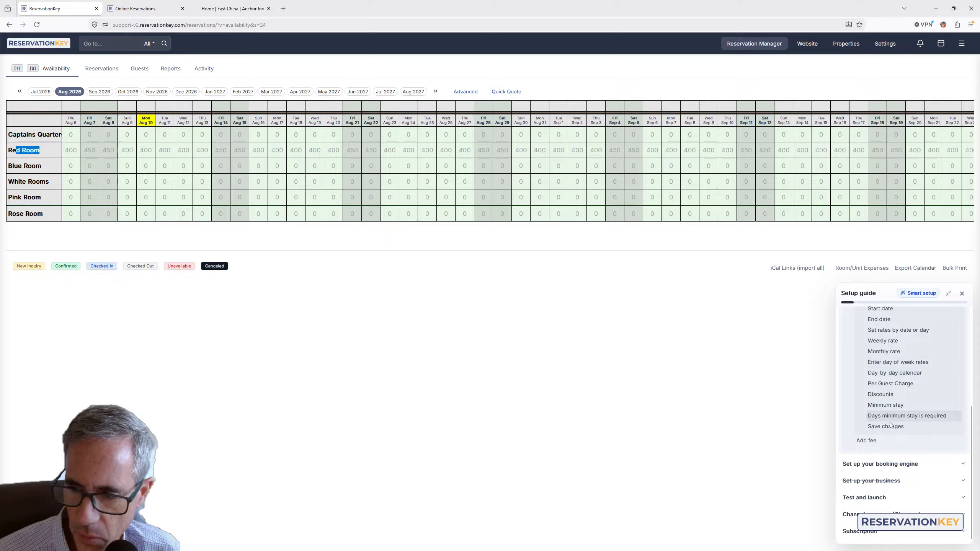
left_click(890, 465)
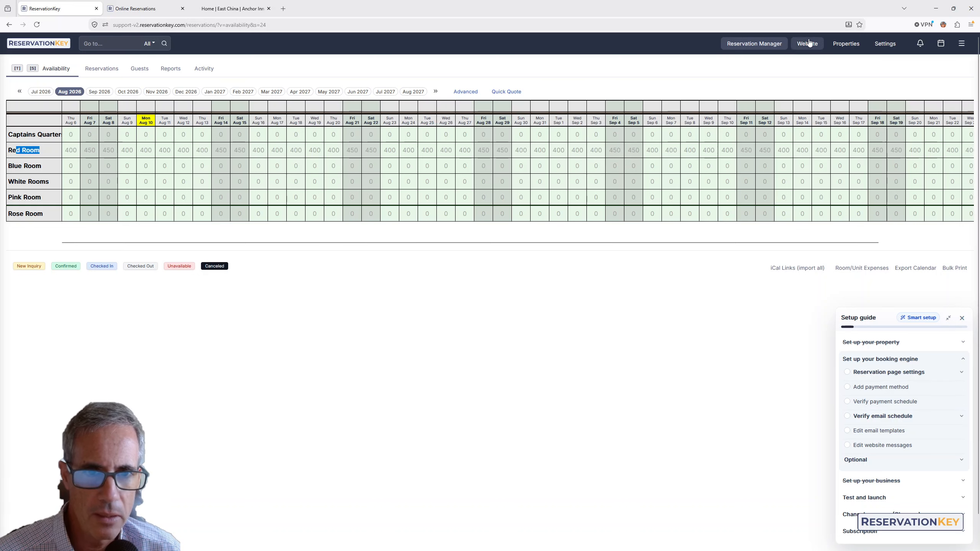
left_click(911, 321)
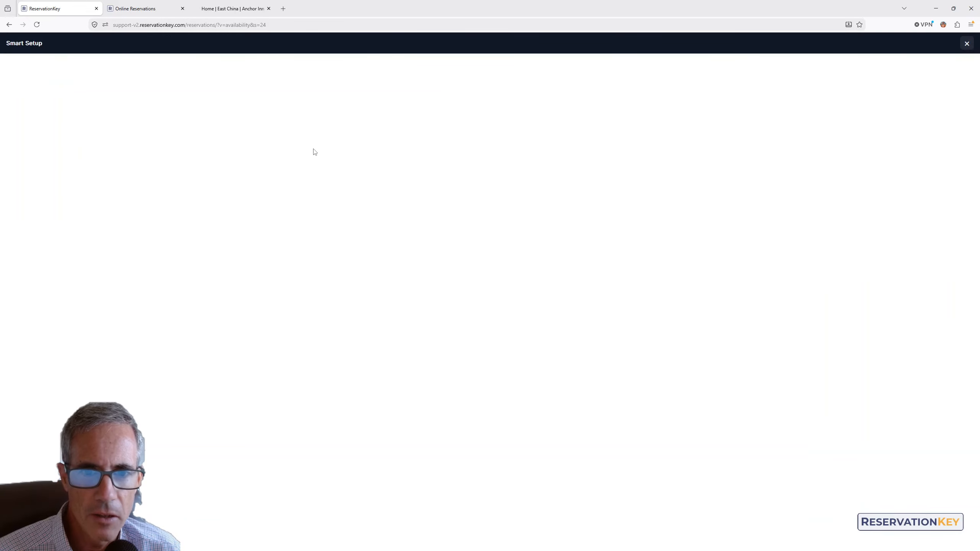